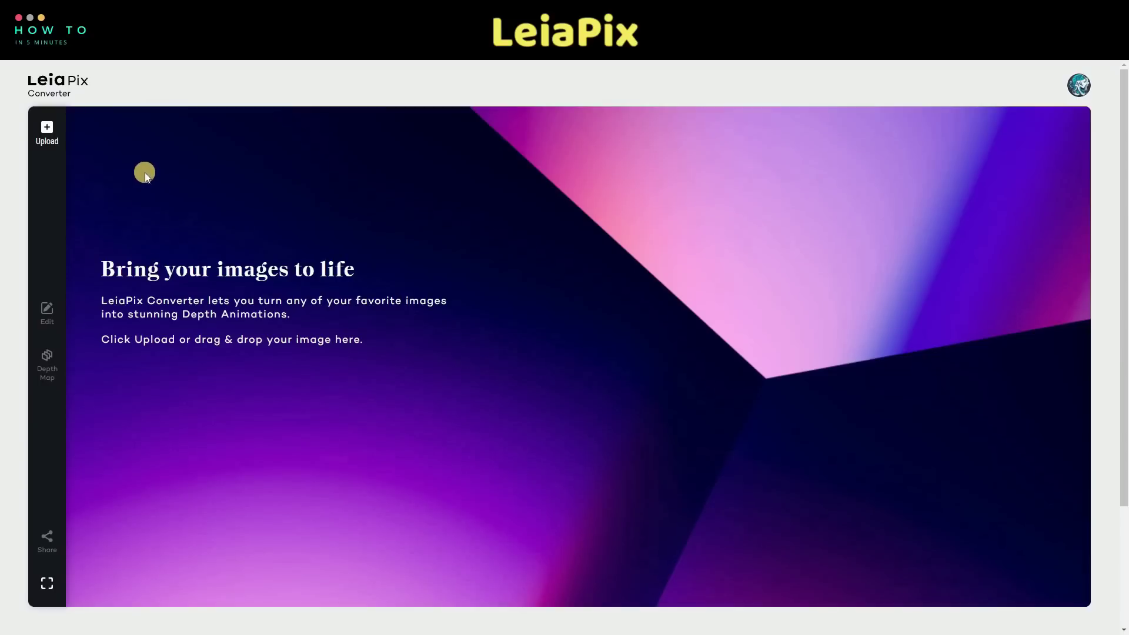
# Upload the face a image from the _Animation folder
pyautogui.click(46, 136)
pyautogui.click(269, 197)
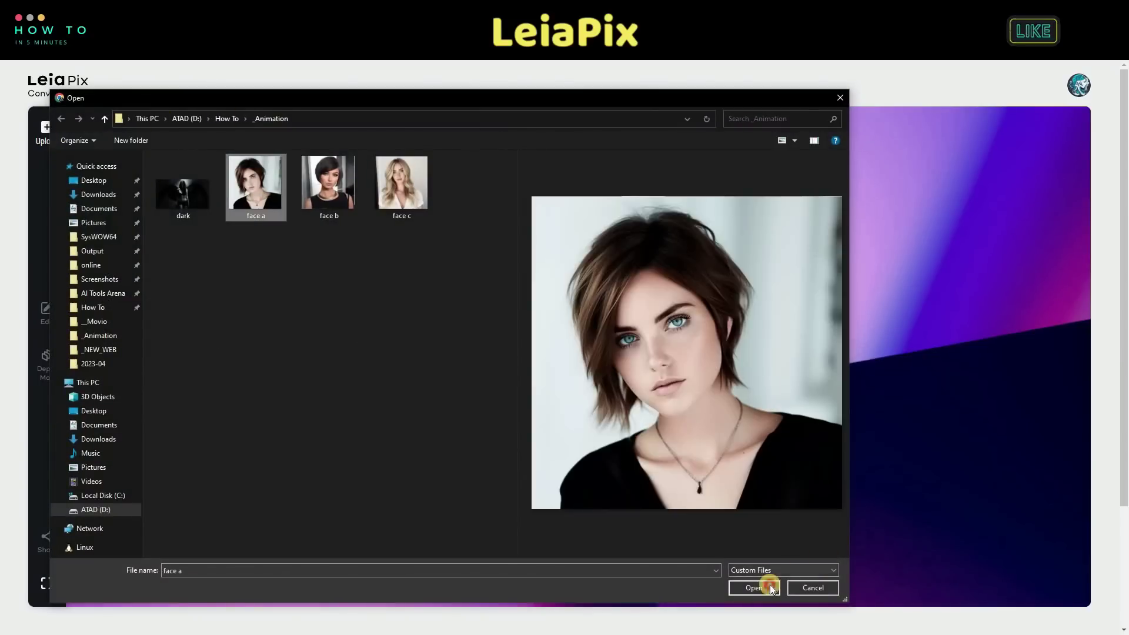
pyautogui.click(767, 583)
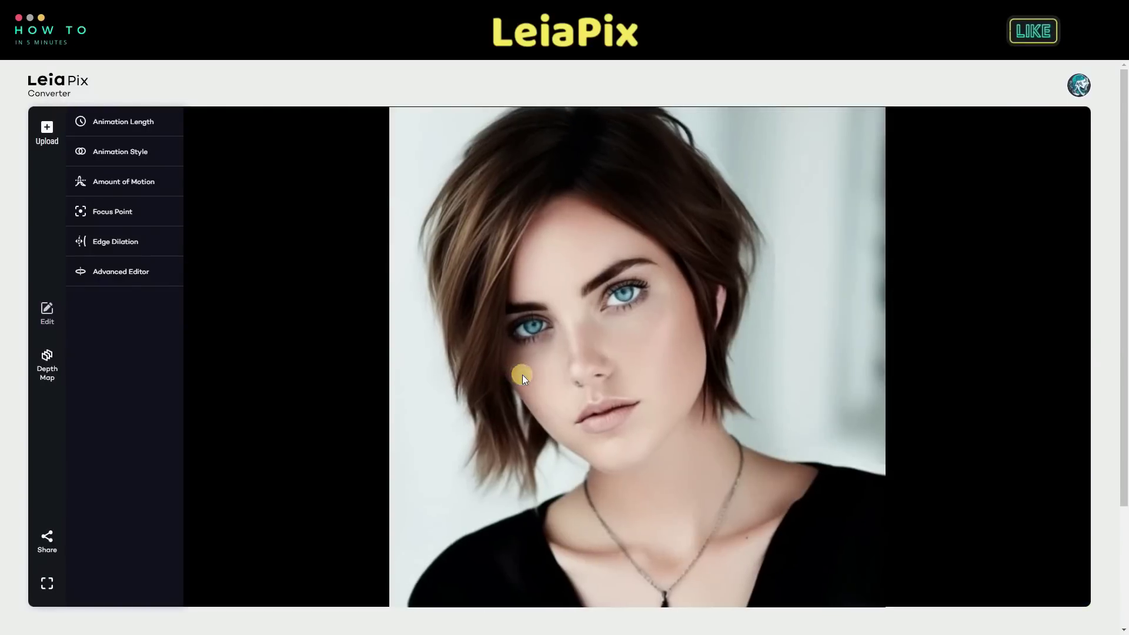
# Set the animation length to 6 seconds and expand the animation style options
pyautogui.click(145, 124)
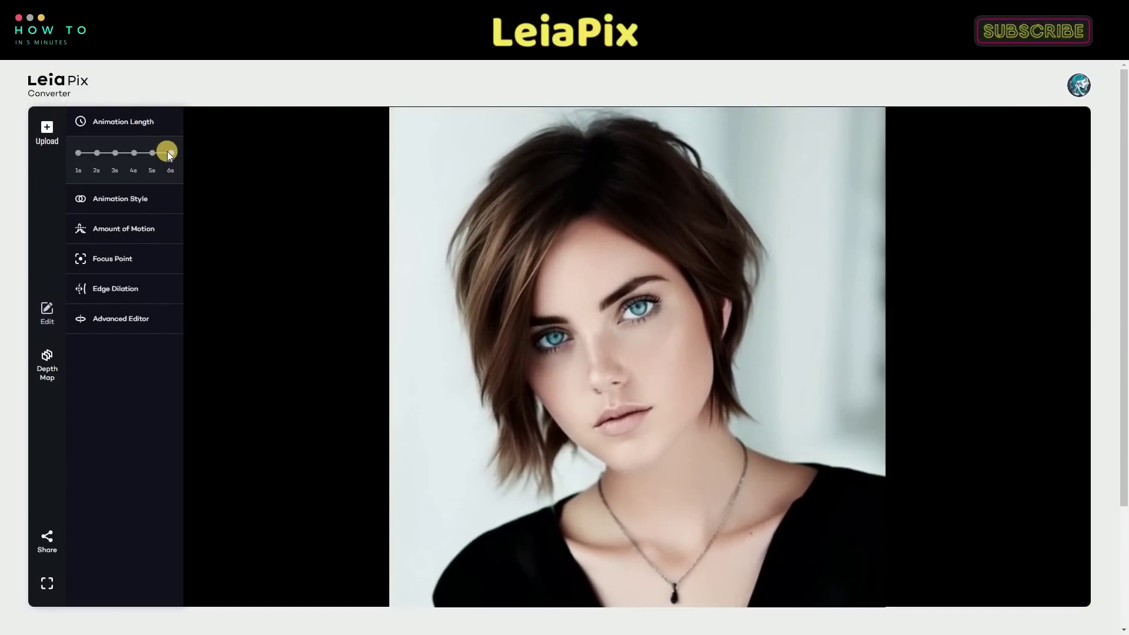
pyautogui.moveTo(153, 153)
pyautogui.mouseDown()
pyautogui.moveTo(73, 151)
pyautogui.moveTo(168, 155)
pyautogui.moveTo(99, 168)
pyautogui.moveTo(96, 153)
pyautogui.moveTo(68, 153)
pyautogui.moveTo(75, 171)
pyautogui.moveTo(79, 154)
pyautogui.moveTo(119, 151)
pyautogui.moveTo(123, 170)
pyautogui.moveTo(153, 153)
pyautogui.mouseUp()
pyautogui.click(174, 153)
pyautogui.click(133, 201)
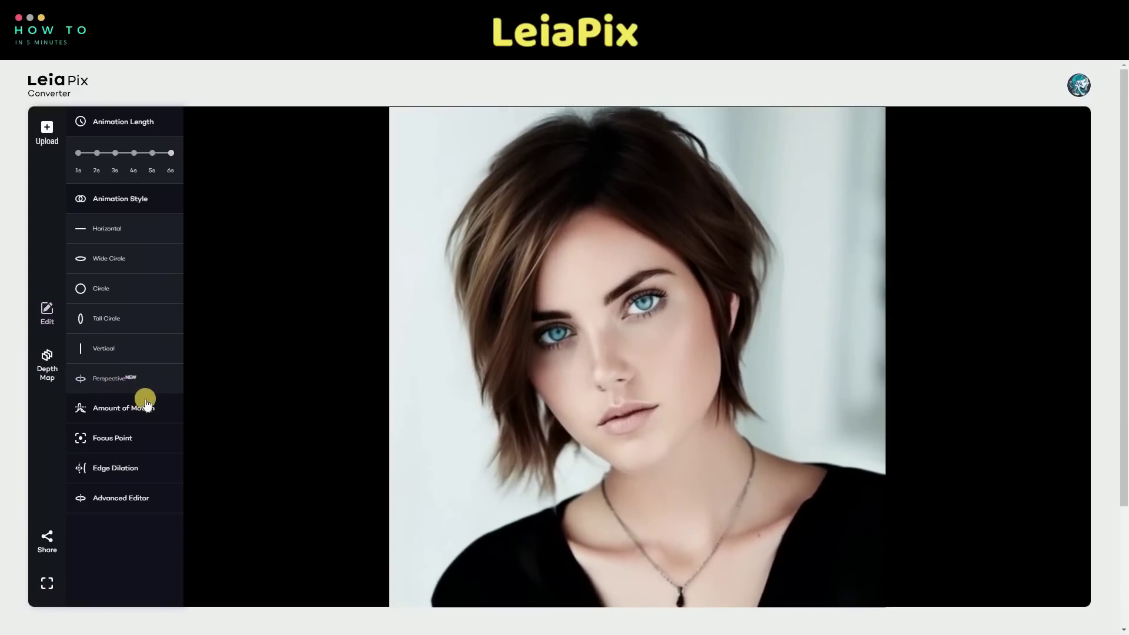
# Set the amount of motion to More and the focus point to Center
pyautogui.click(142, 408)
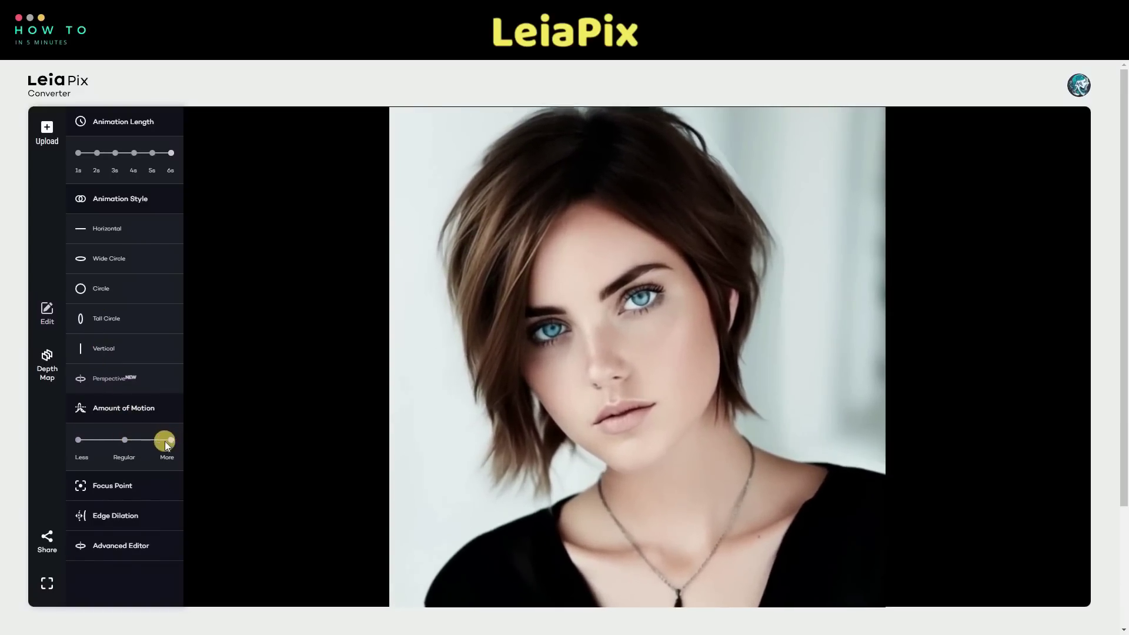
pyautogui.click(119, 479)
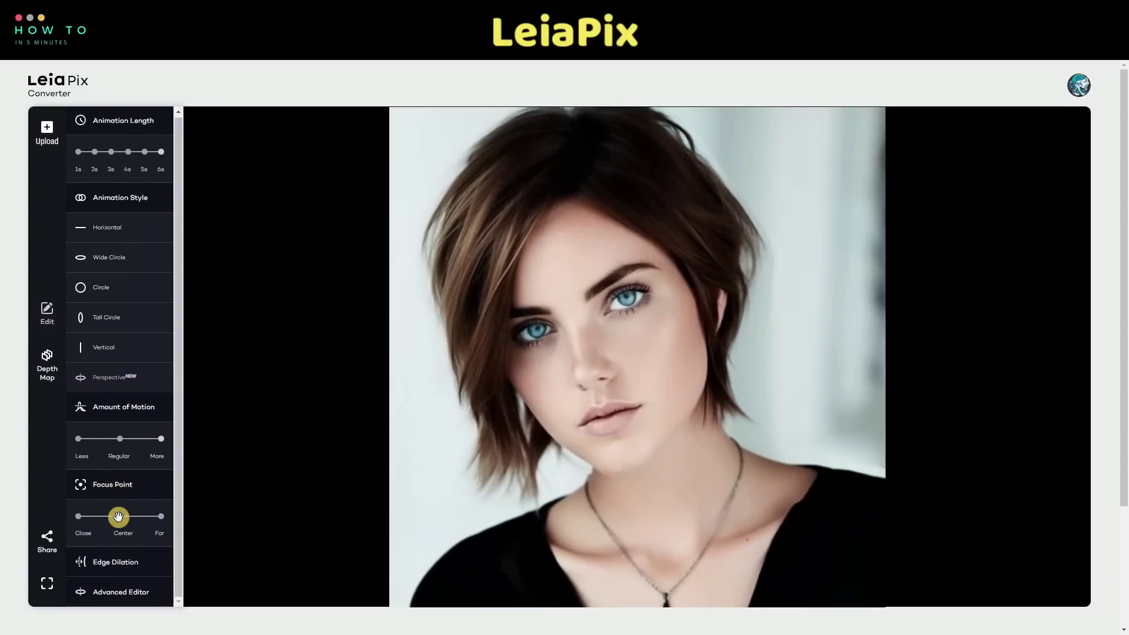
pyautogui.click(78, 516)
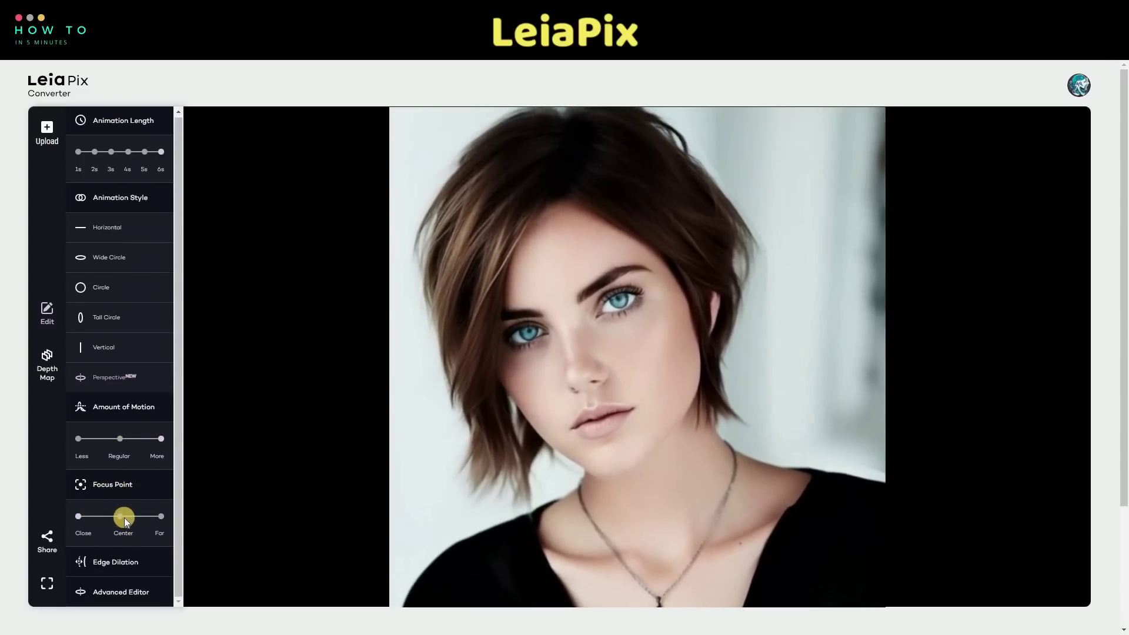
pyautogui.click(125, 518)
# Set the edge dilation to a value between 1.0 and 1.5
pyautogui.scroll(-2, 174, 491)
pyautogui.scroll(2, 175, 491)
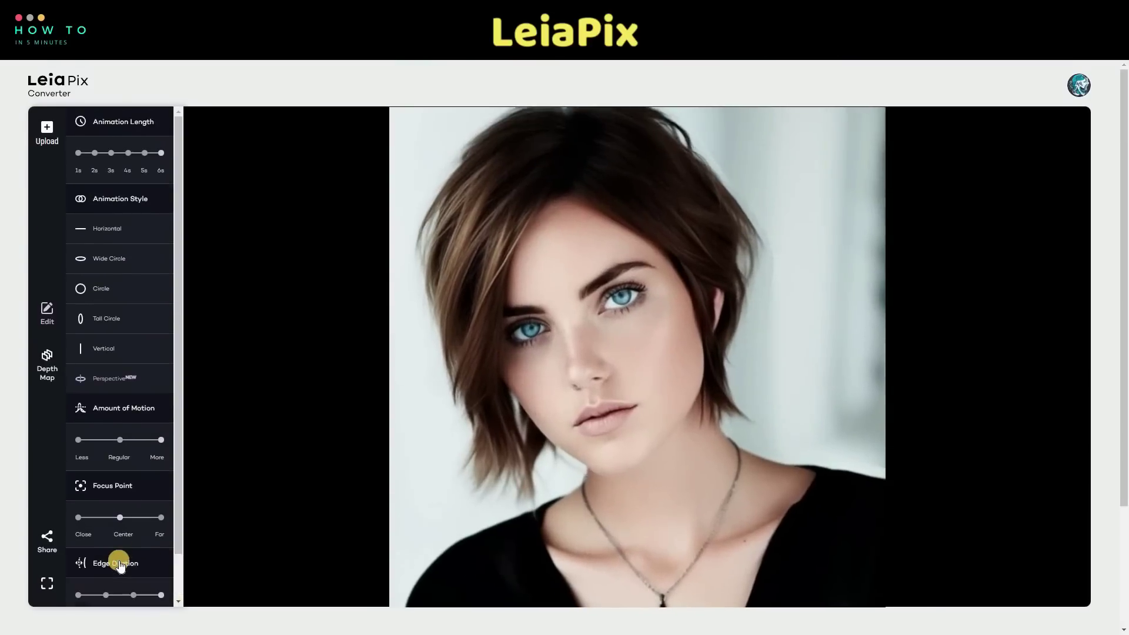
pyautogui.click(119, 565)
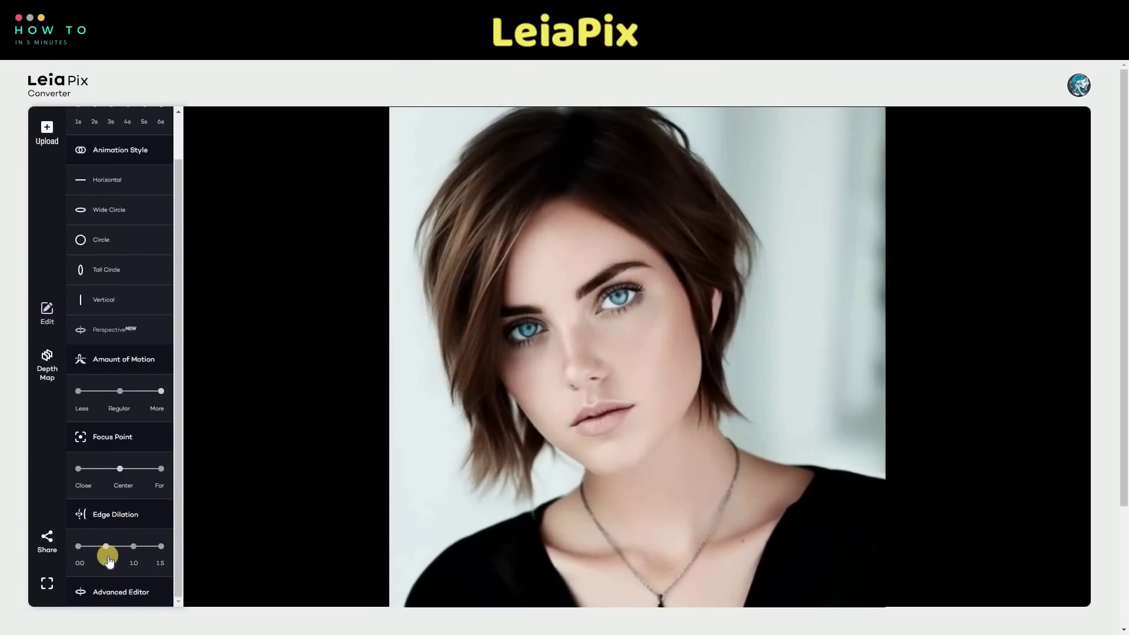
pyautogui.moveTo(108, 551); pyautogui.dragTo(133, 546)
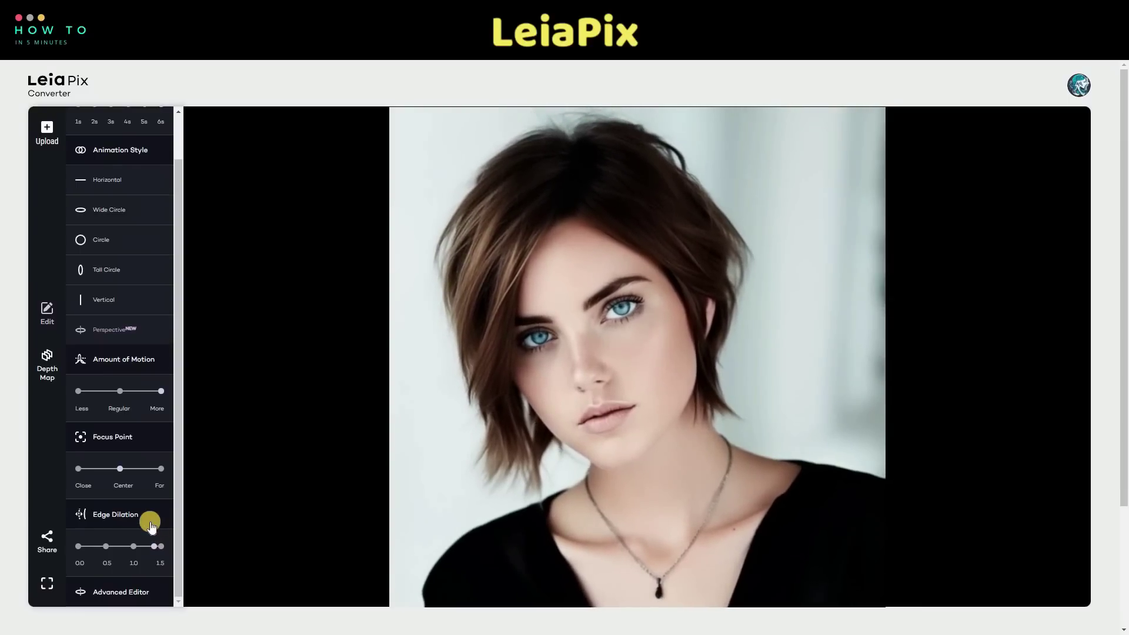
# In the Advanced Editor, set Amplitude-X near mid-range, Amplitude-Y to a bit over a third, and Amplitude-Z close to maximum
pyautogui.scroll(-1, 126, 541)
pyautogui.click(119, 534)
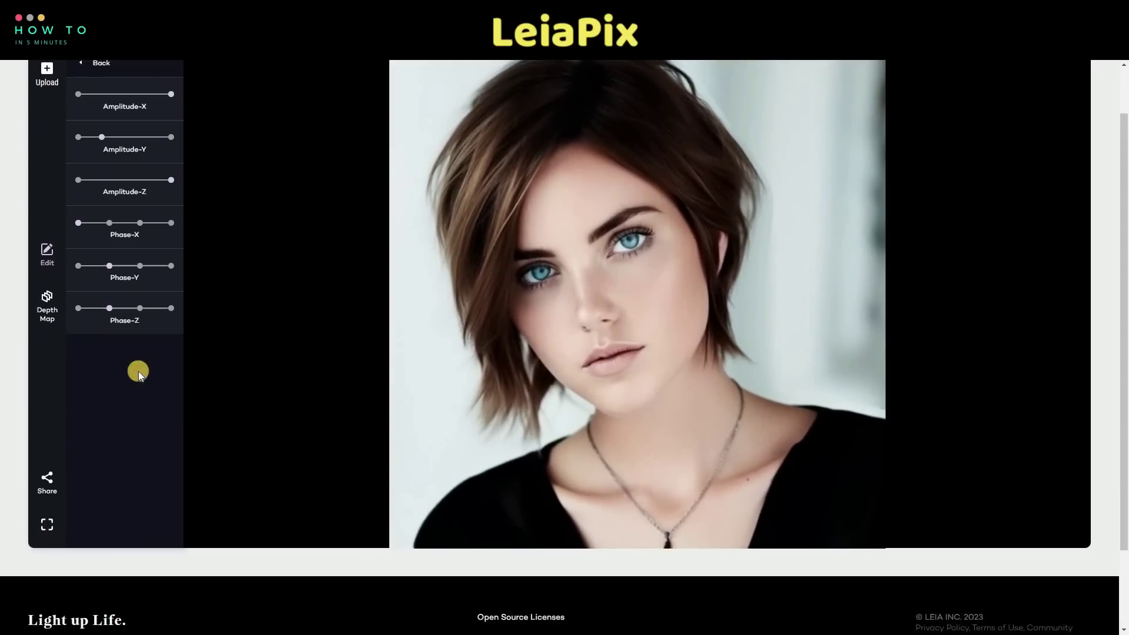
pyautogui.scroll(1, 128, 360)
pyautogui.click(121, 152)
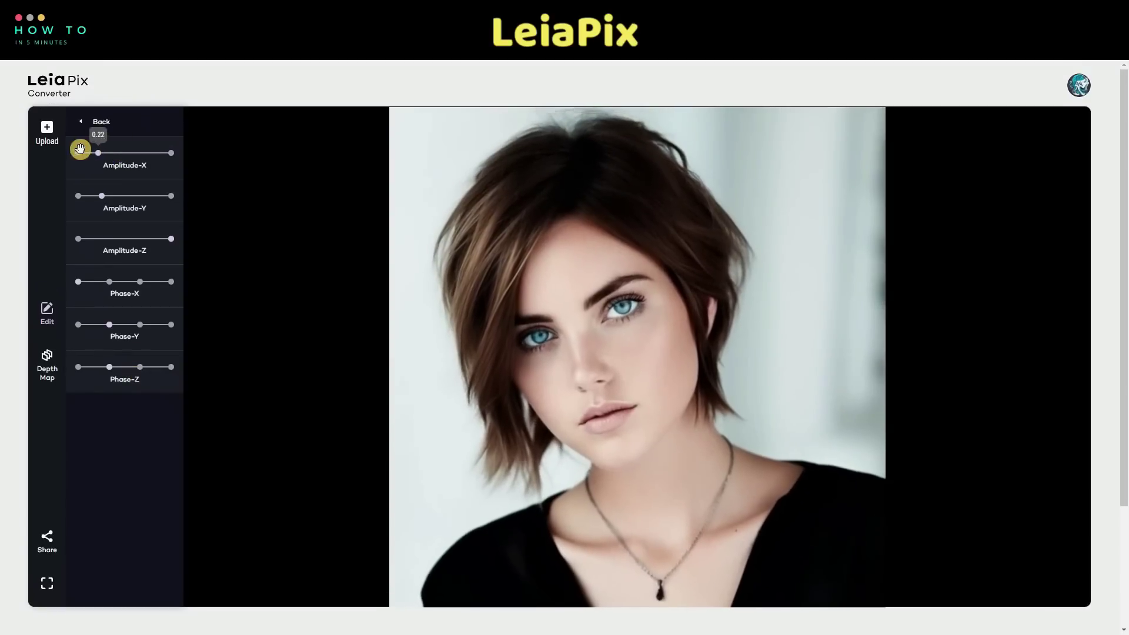
pyautogui.moveTo(100, 197)
pyautogui.mouseDown()
pyautogui.moveTo(136, 196)
pyautogui.moveTo(115, 196)
pyautogui.mouseUp()
pyautogui.moveTo(171, 239); pyautogui.dragTo(85, 241)
pyautogui.click(162, 240)
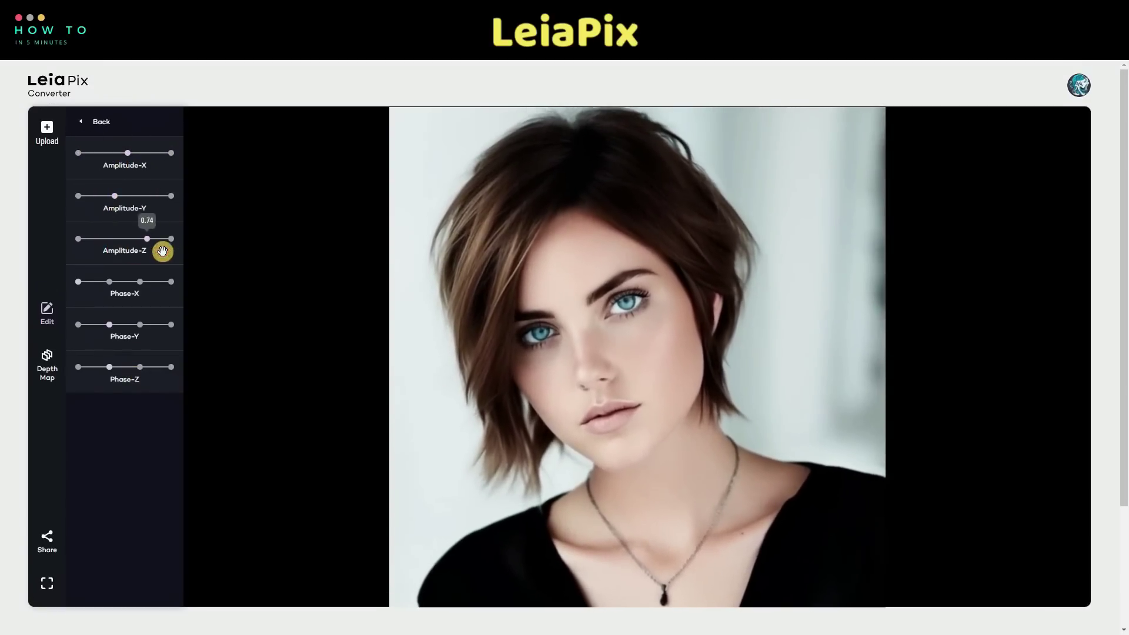
# Set Phase-X and Phase-Z to 1/2, leaving Phase-Y at its second stop
pyautogui.moveTo(114, 324)
pyautogui.mouseDown()
pyautogui.moveTo(161, 324)
pyautogui.moveTo(108, 321)
pyautogui.mouseUp()
pyautogui.click(137, 366)
pyautogui.moveTo(137, 368)
pyautogui.mouseDown()
pyautogui.moveTo(107, 366)
pyautogui.moveTo(140, 365)
pyautogui.mouseUp()
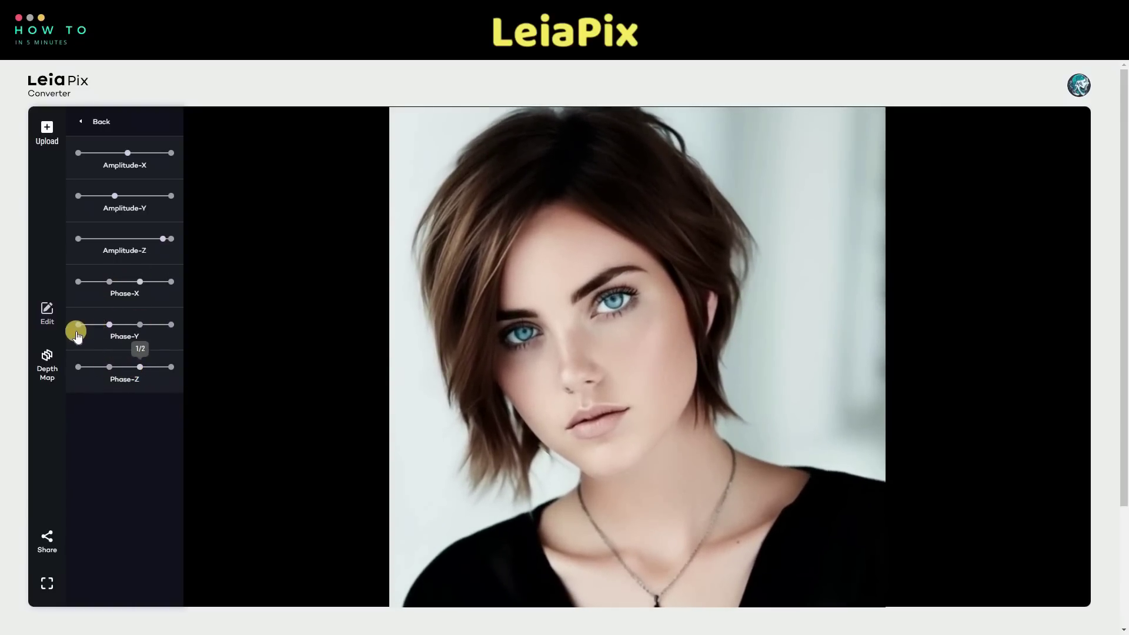
# Open the depth map brush settings, and export the finished portrait animation for saving
pyautogui.click(48, 360)
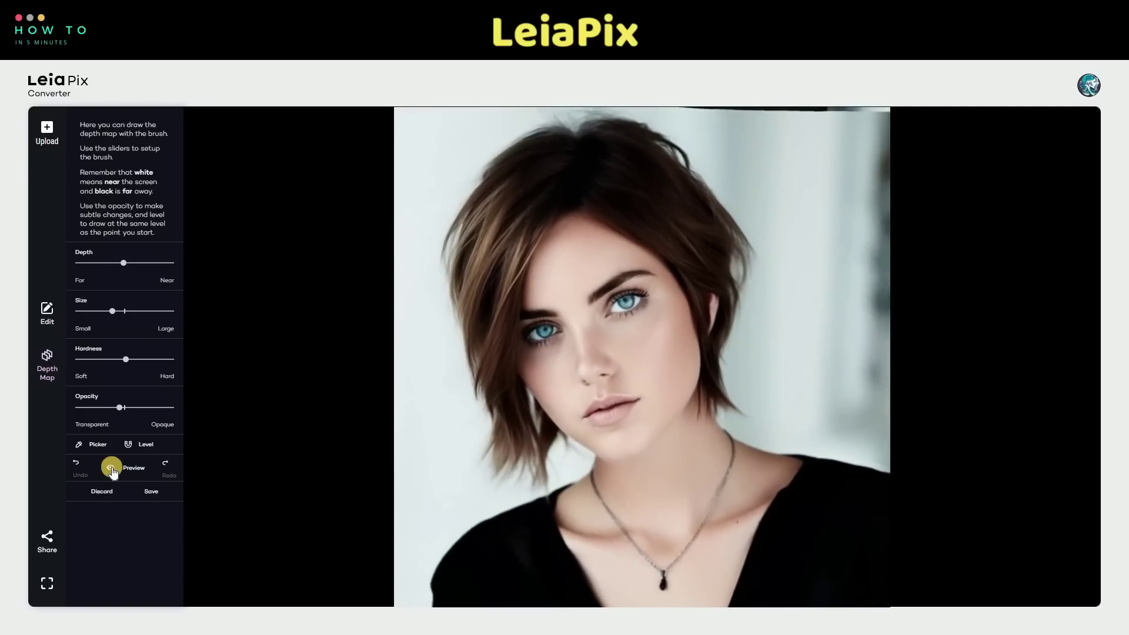
pyautogui.click(48, 538)
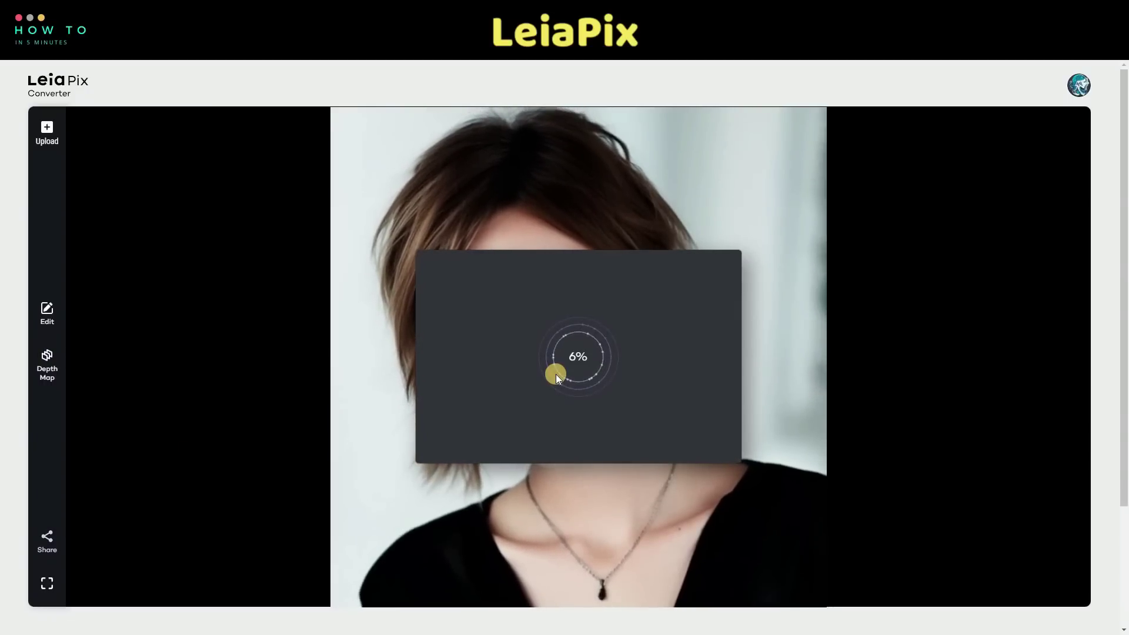
pyautogui.click(571, 434)
pyautogui.click(583, 425)
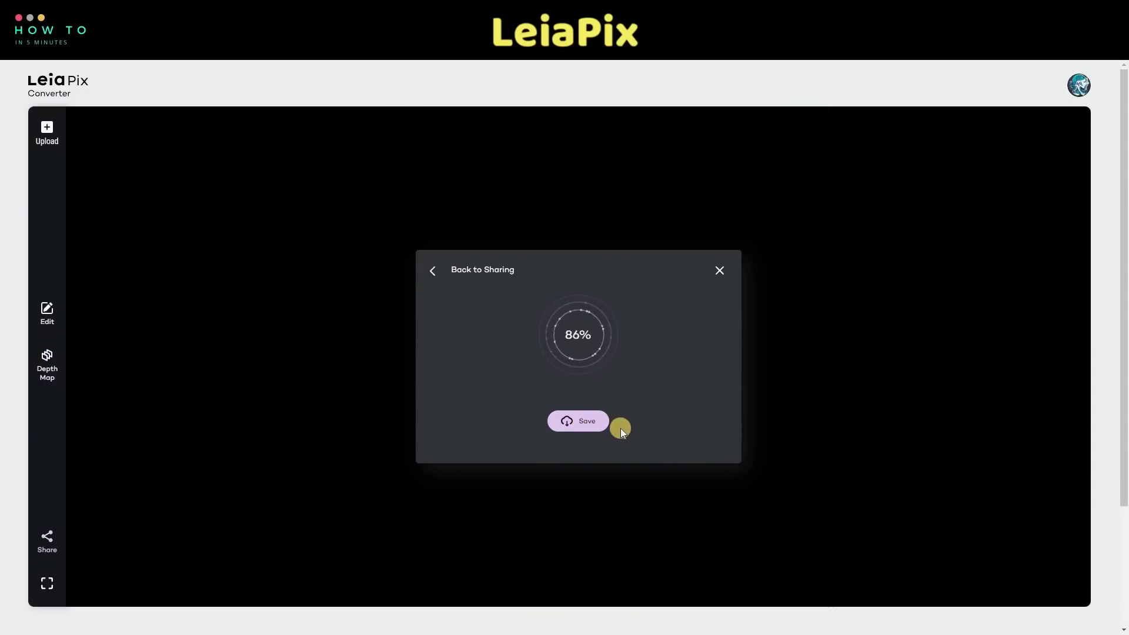
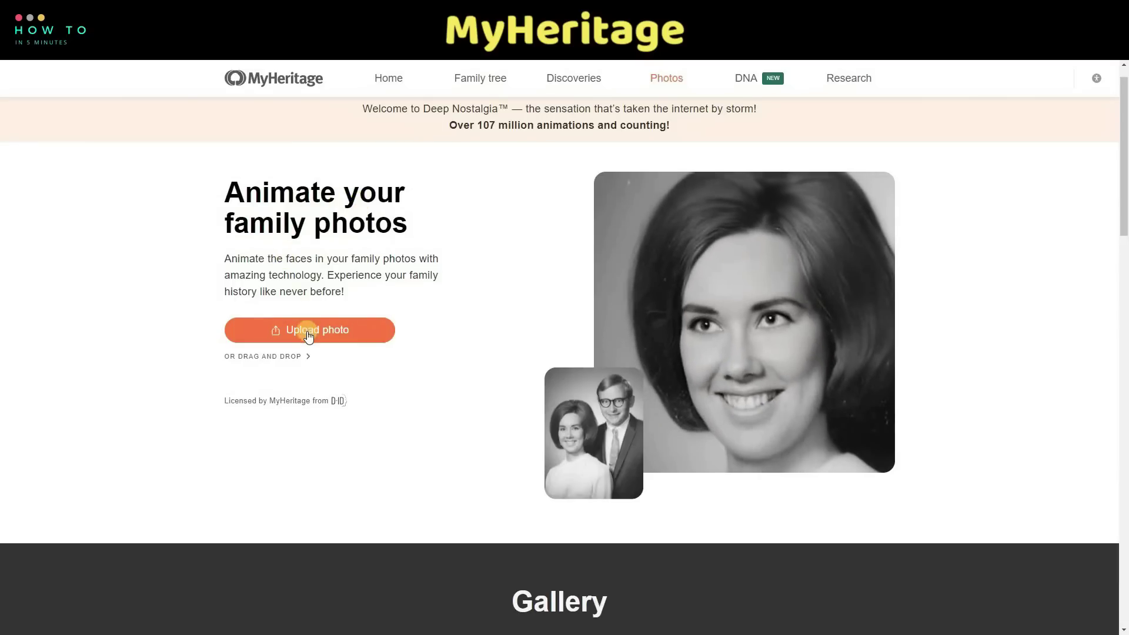
# Switch to MyHeritage's photo animation page and upload the face b photo to animate it
pyautogui.click(358, 313)
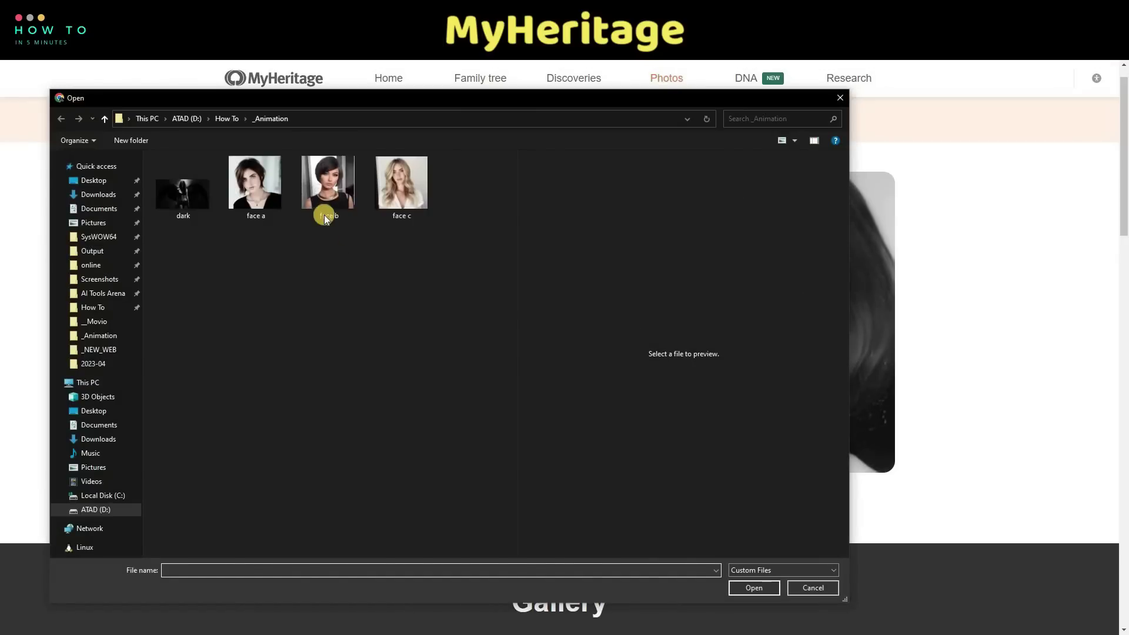
pyautogui.click(327, 195)
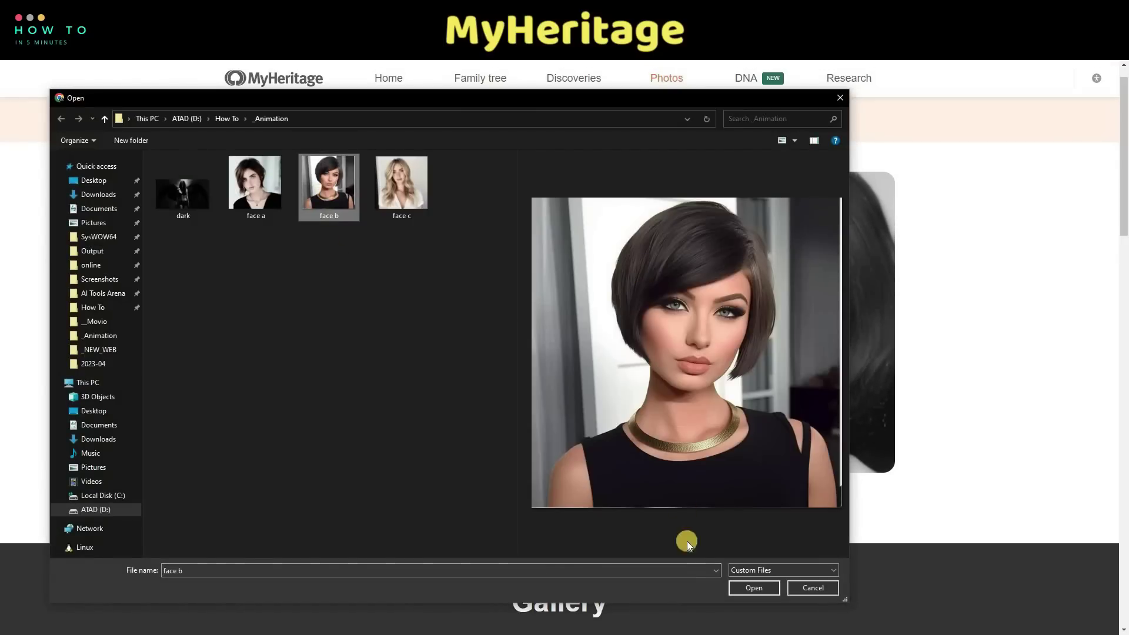
pyautogui.click(752, 588)
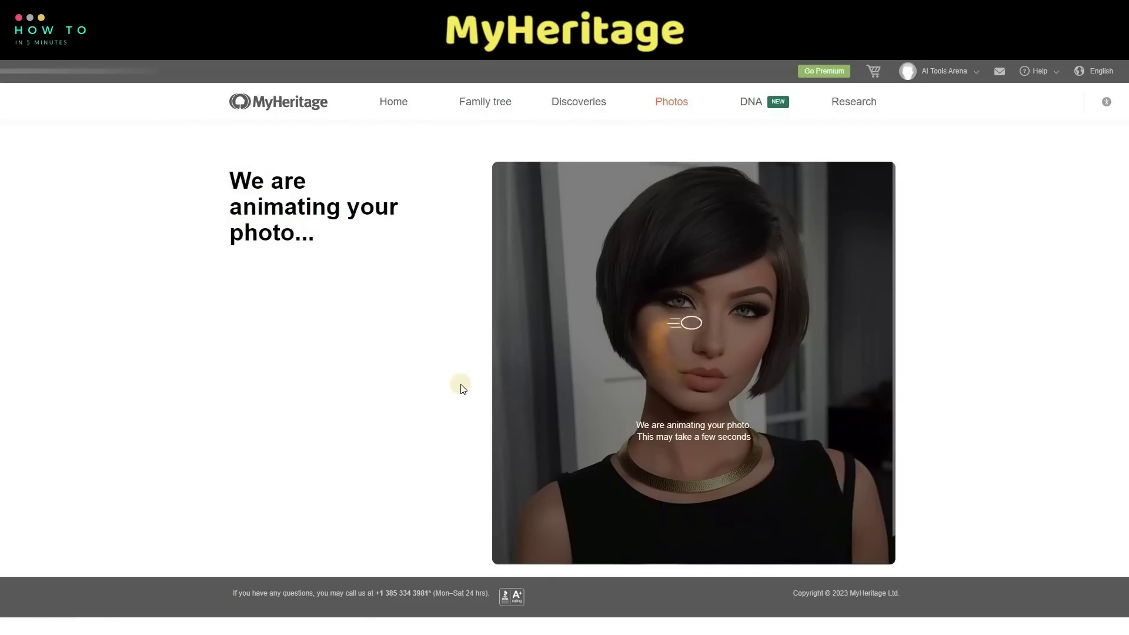
pyautogui.click(351, 343)
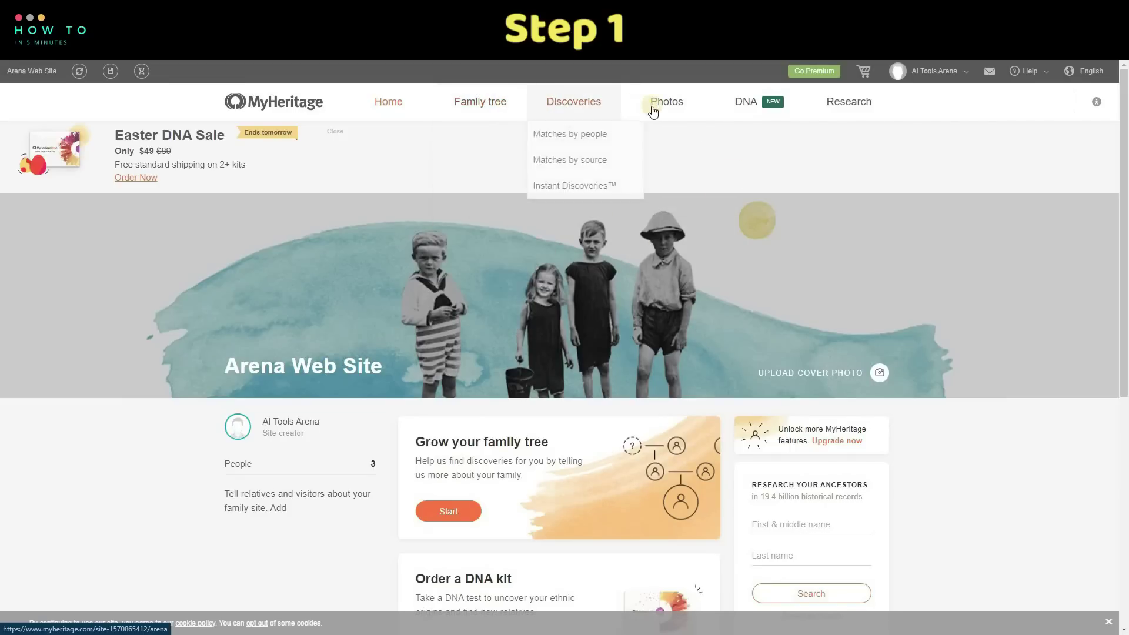
# Open MyHeritage's DeepStory feature and upload the Einstein portrait from the _Animation folder
pyautogui.moveTo(666, 104)
pyautogui.click(659, 239)
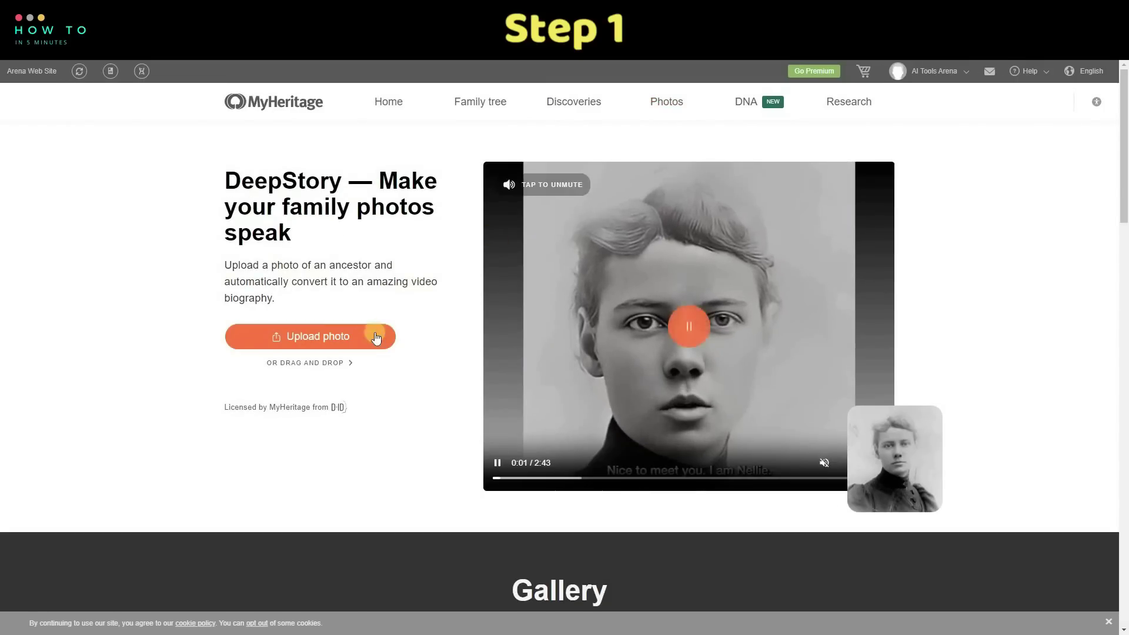
pyautogui.click(328, 335)
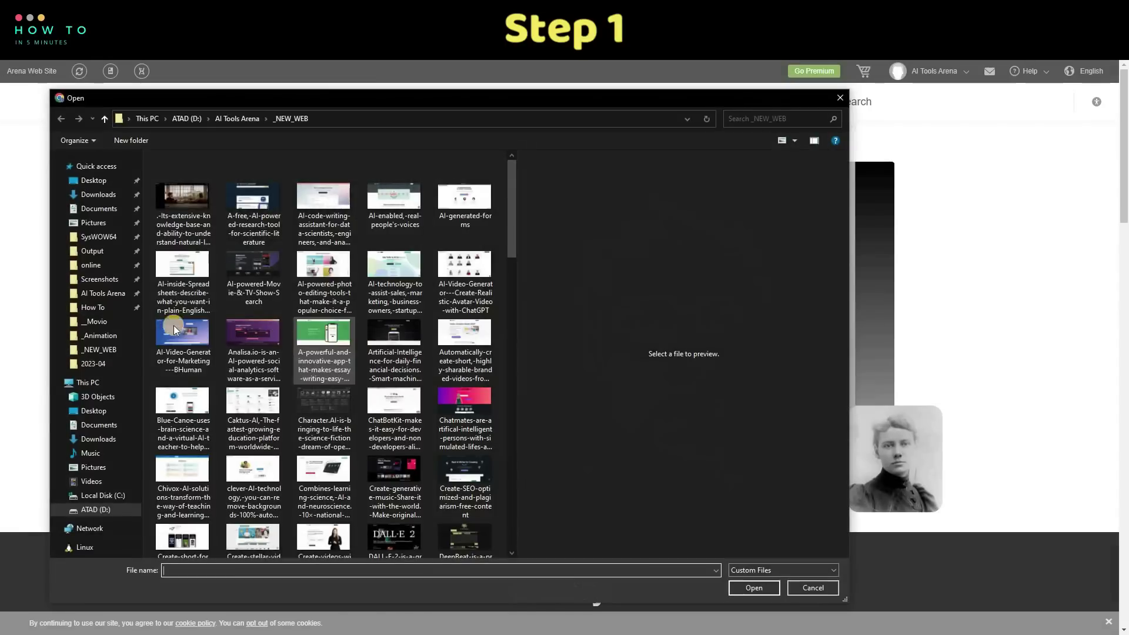
pyautogui.click(100, 335)
pyautogui.click(256, 187)
pyautogui.press('Return')
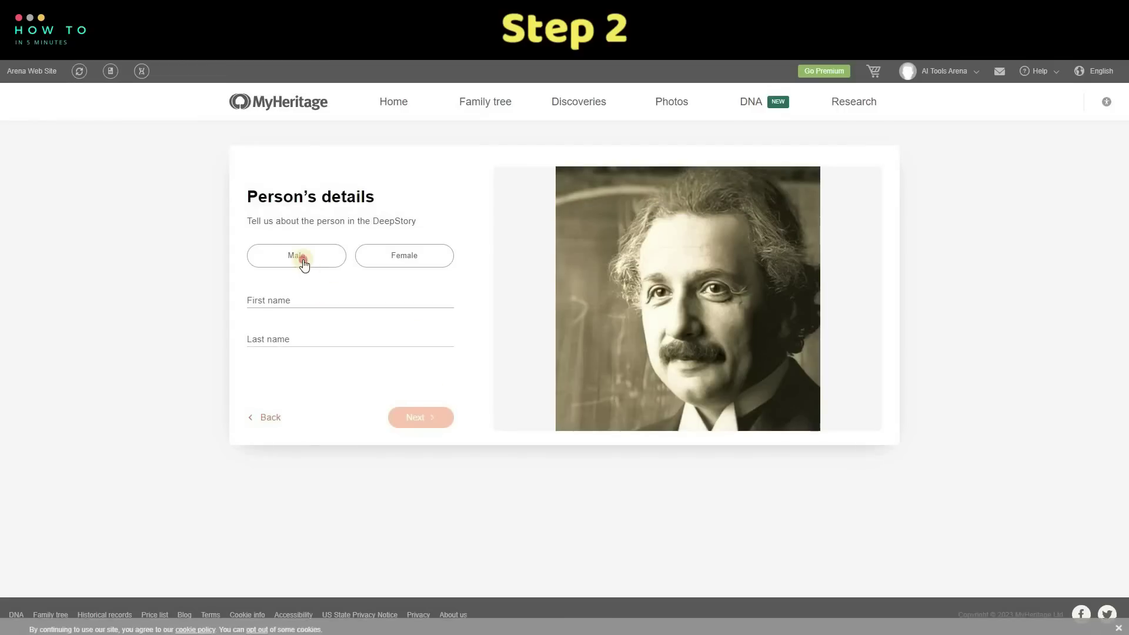
# Fill in the person's details as male, first name Albert, last name Einstein, and continue
pyautogui.click(301, 258)
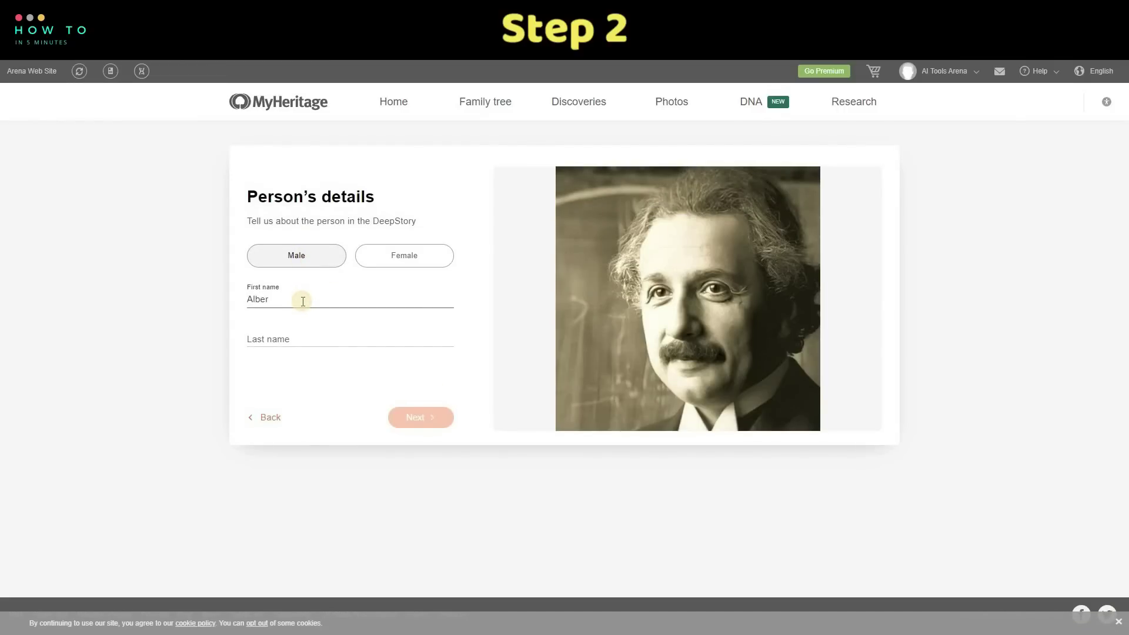
pyautogui.press('Tab')
pyautogui.write('E')
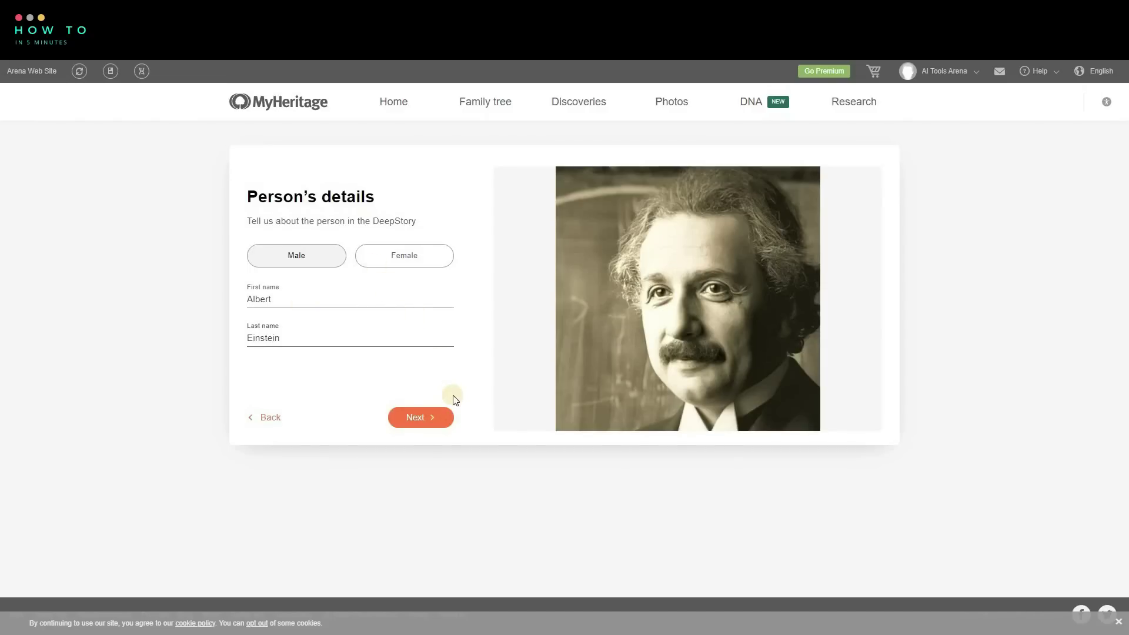
pyautogui.click(438, 416)
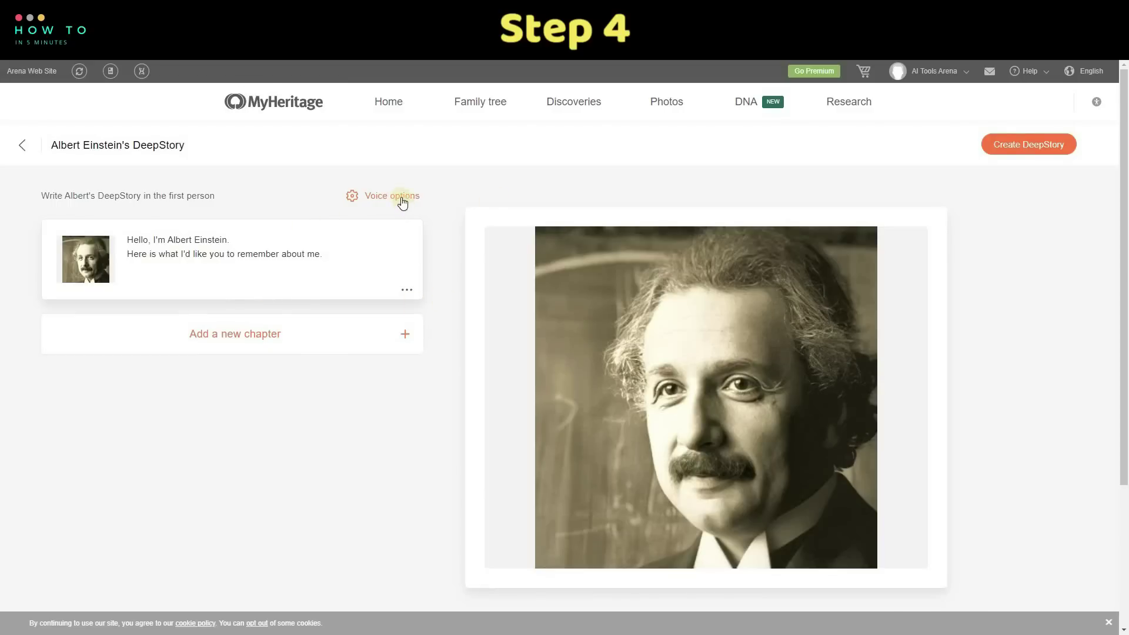
# Change the DeepStory's voice to Henry - English (U.S.) and save the voice options
pyautogui.click(379, 198)
pyautogui.click(694, 211)
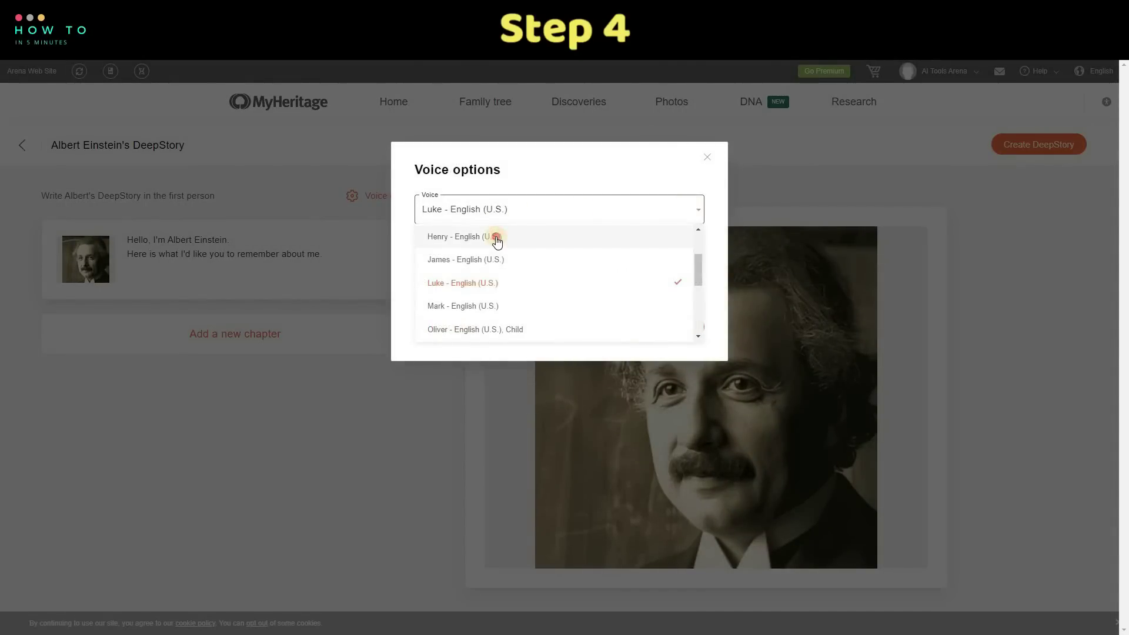
pyautogui.click(568, 238)
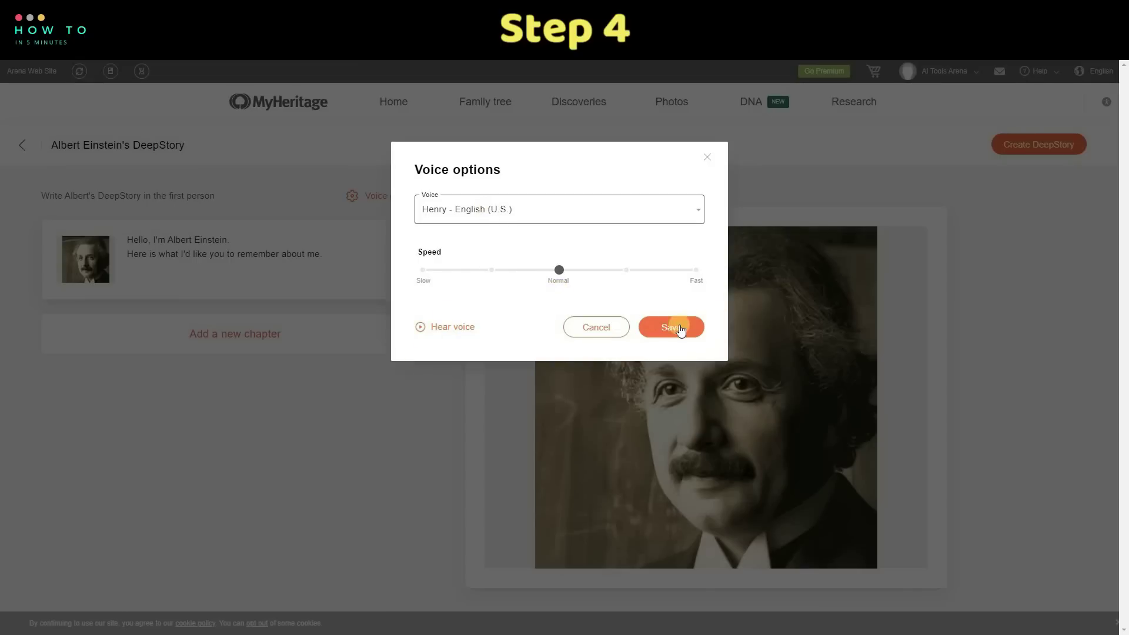
pyautogui.click(649, 328)
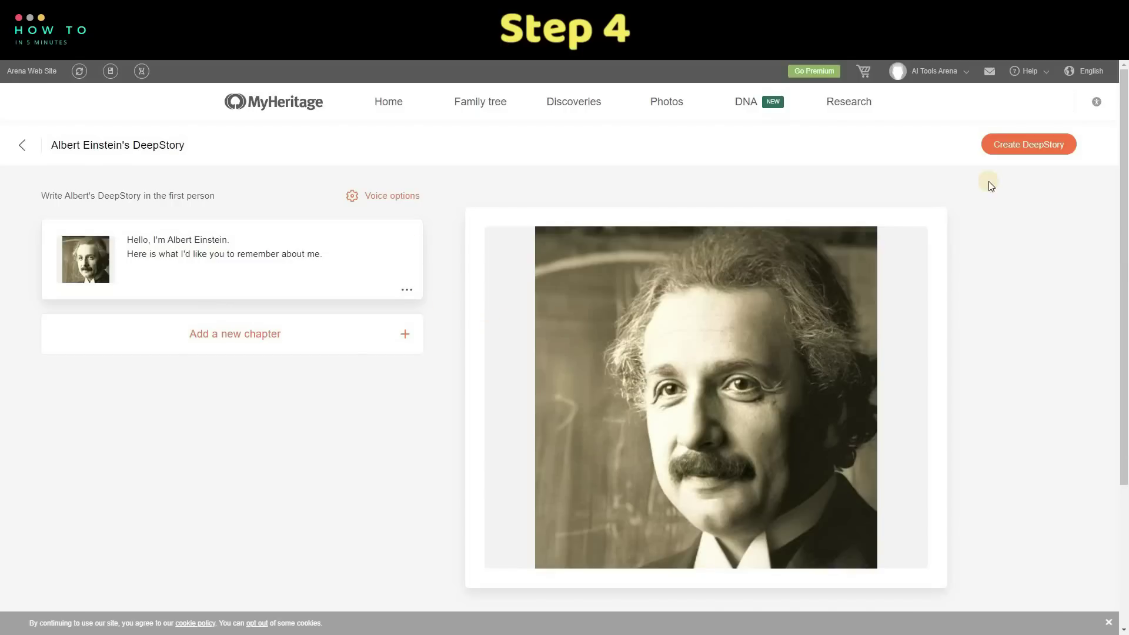
# Create the DeepStory video, accepting the DeepStory service terms
pyautogui.click(1009, 150)
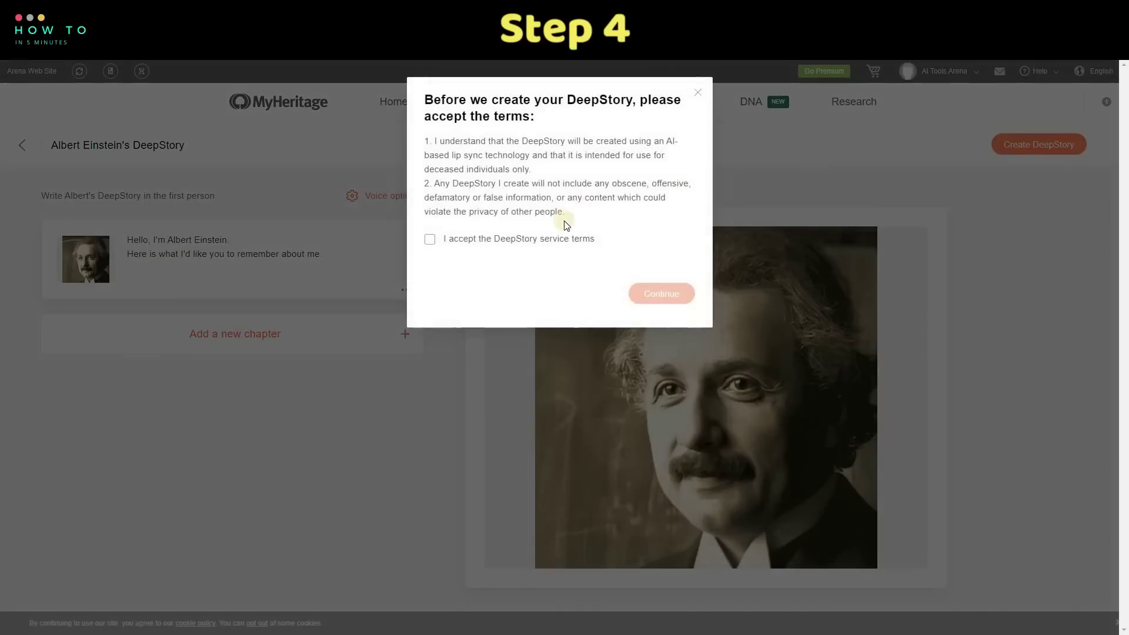
pyautogui.click(535, 238)
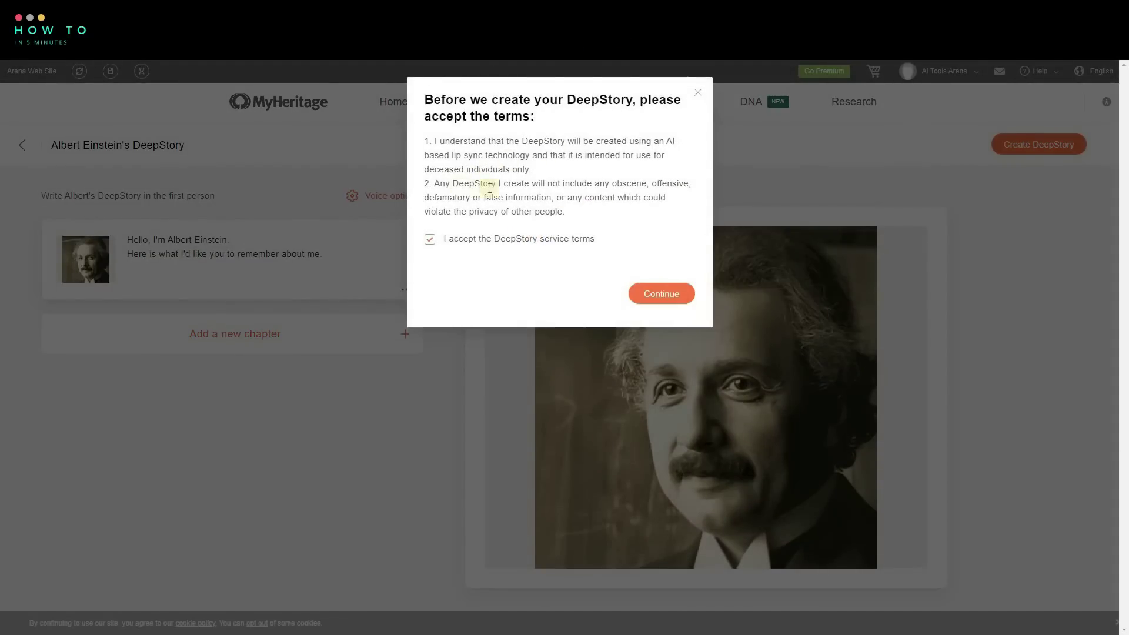
pyautogui.click(655, 296)
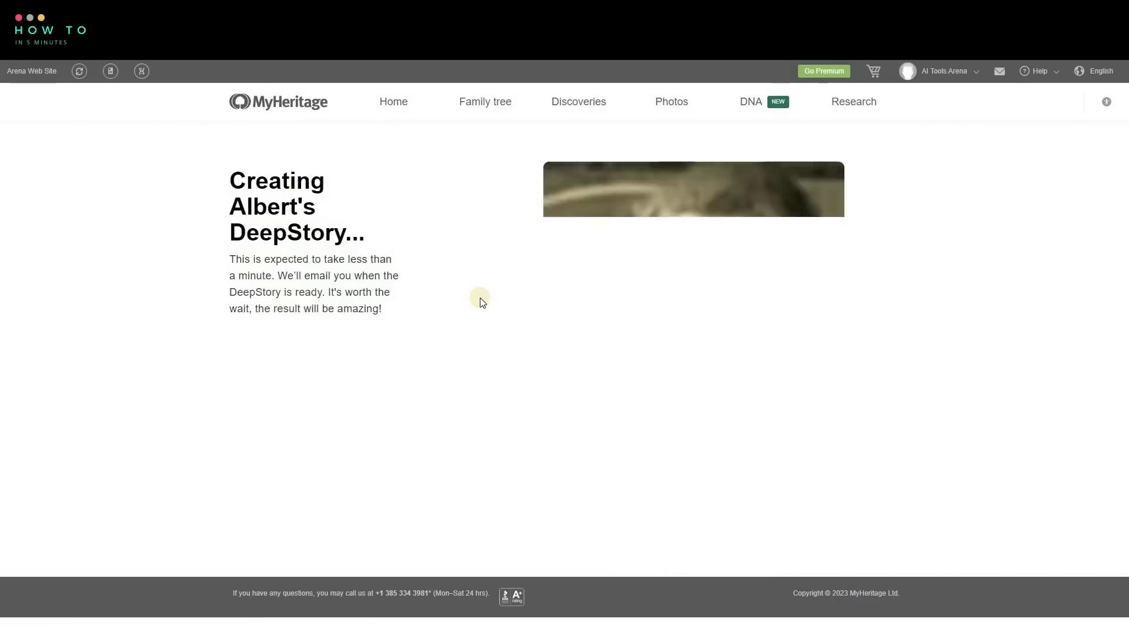
pyautogui.click(319, 386)
pyautogui.click(960, 353)
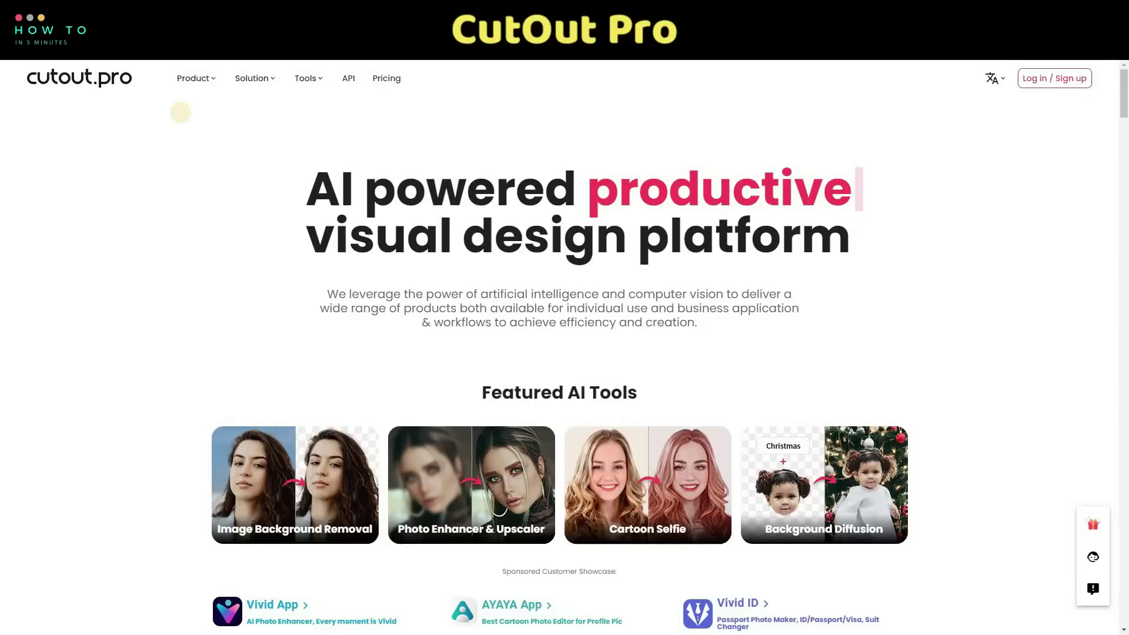
# Open Cutout.pro's Photo Animer and upload the face c portrait from the _Animation folder
pyautogui.moveTo(193, 79)
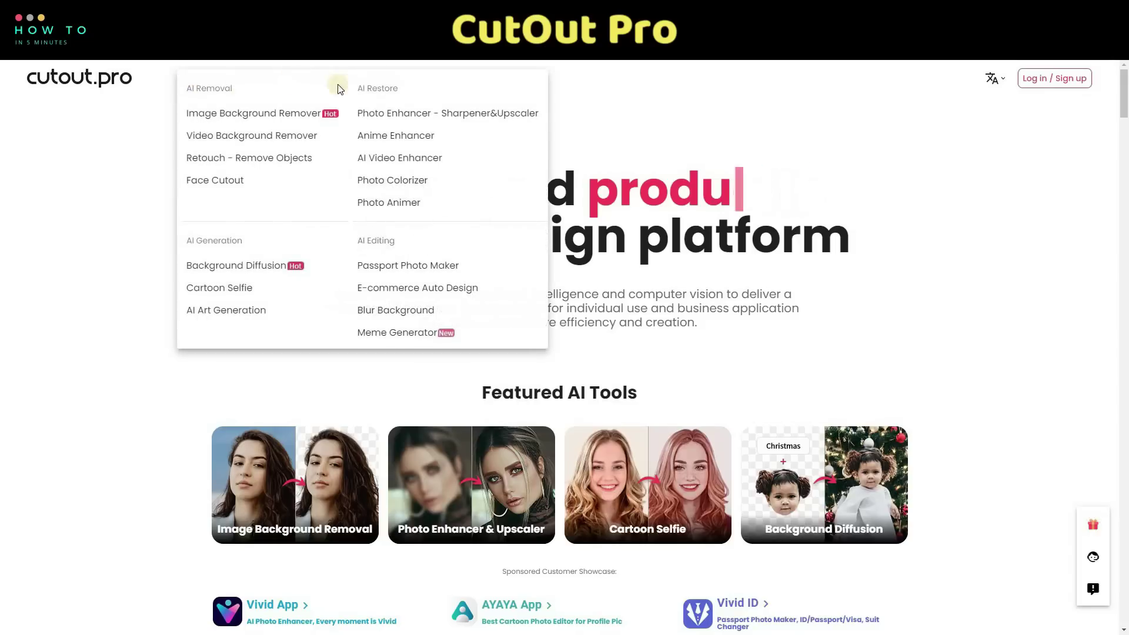
pyautogui.click(386, 203)
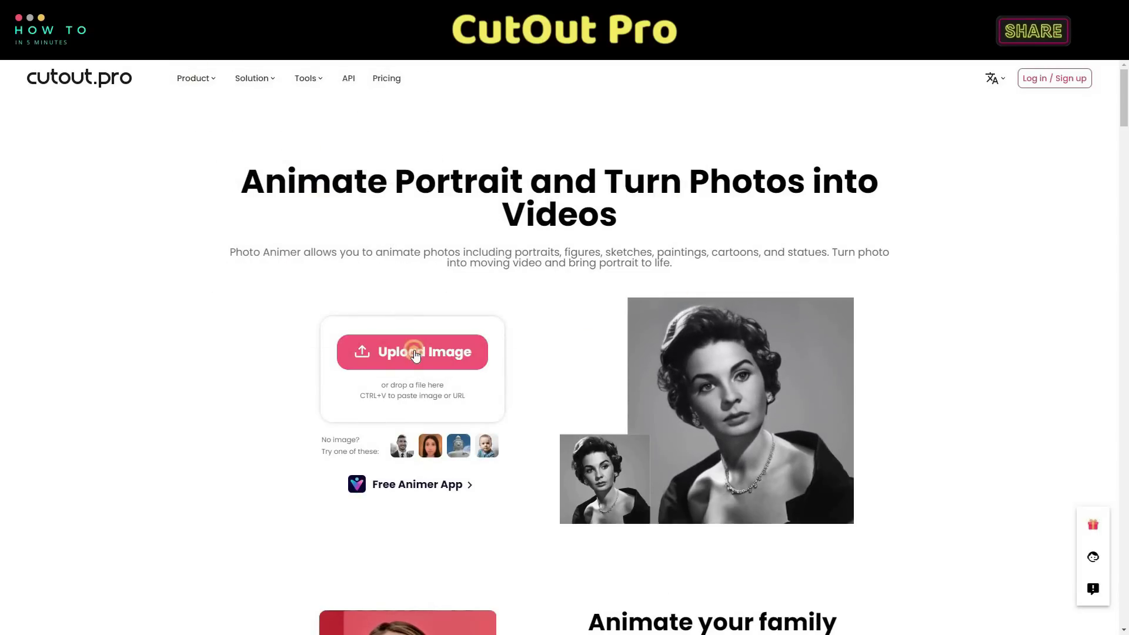
pyautogui.click(503, 317)
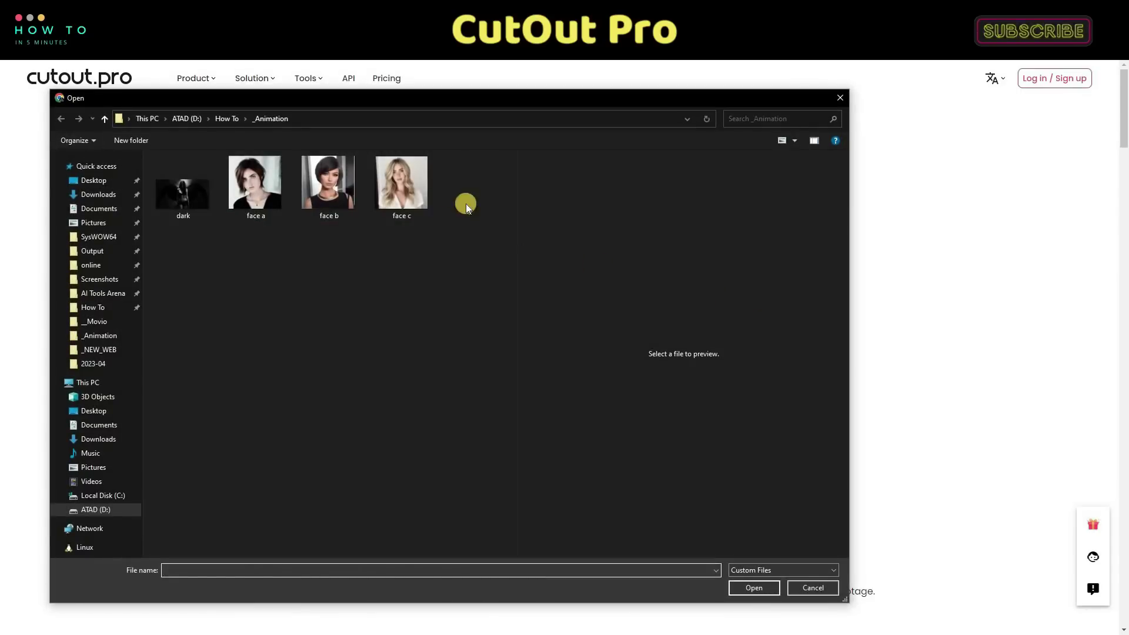
pyautogui.click(411, 185)
pyautogui.click(755, 587)
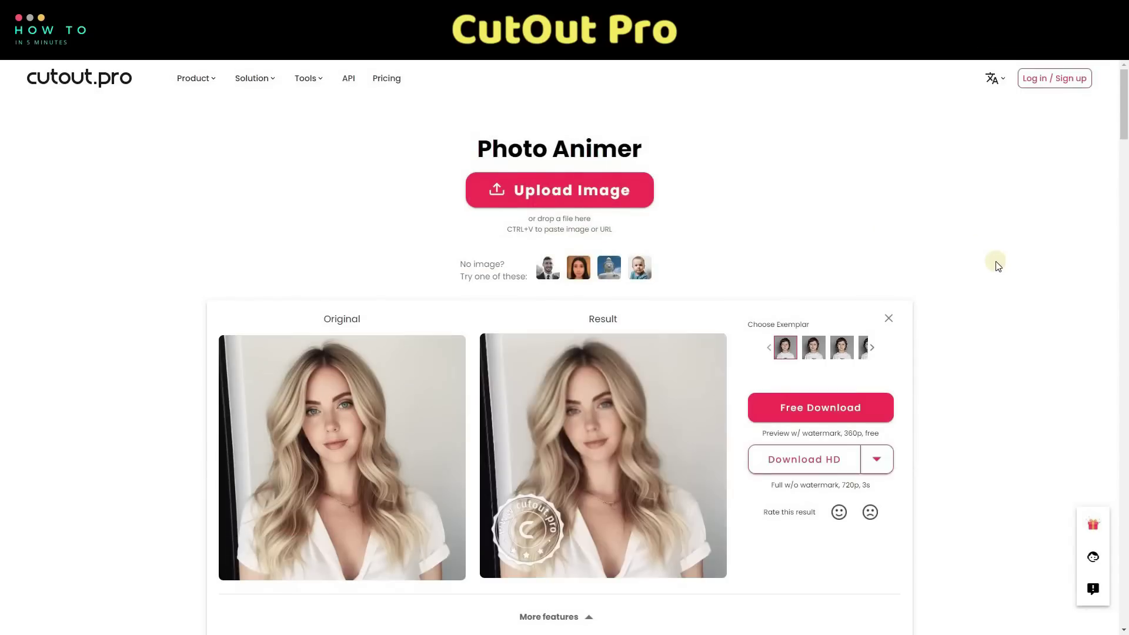
# Preview the portrait with the second, third and further animation exemplars
pyautogui.click(814, 348)
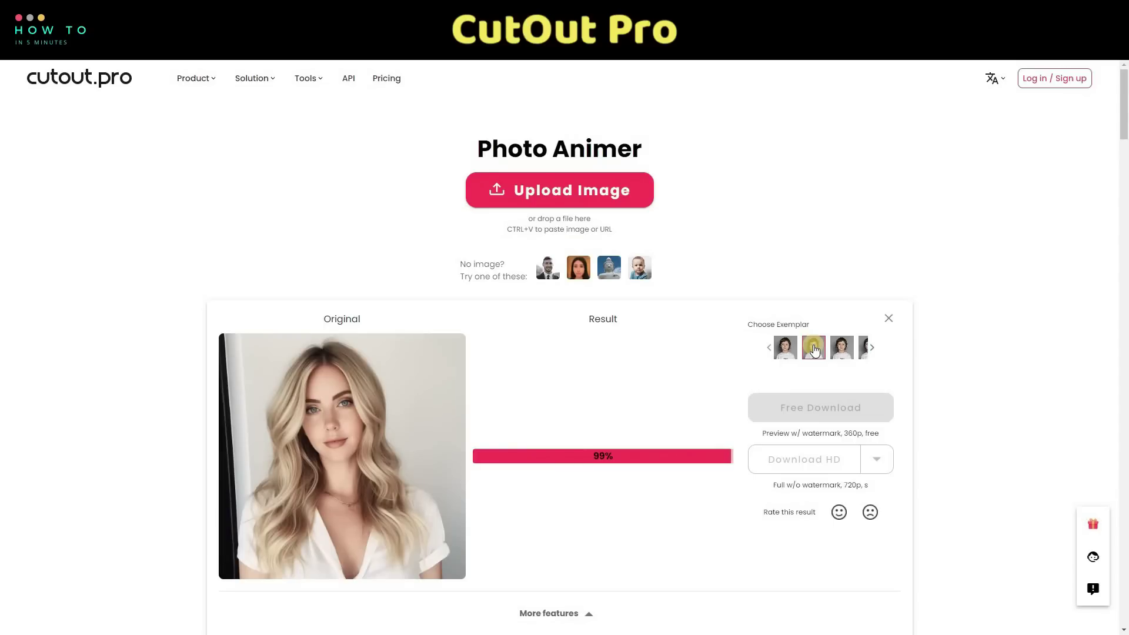
pyautogui.click(841, 348)
pyautogui.click(879, 349)
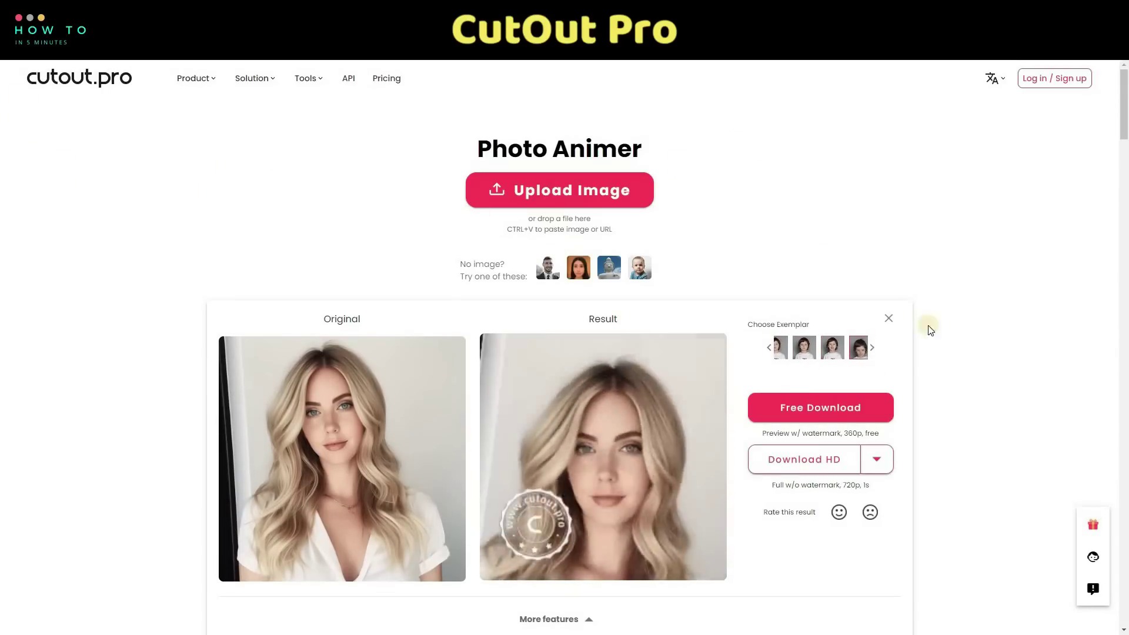
pyautogui.click(876, 350)
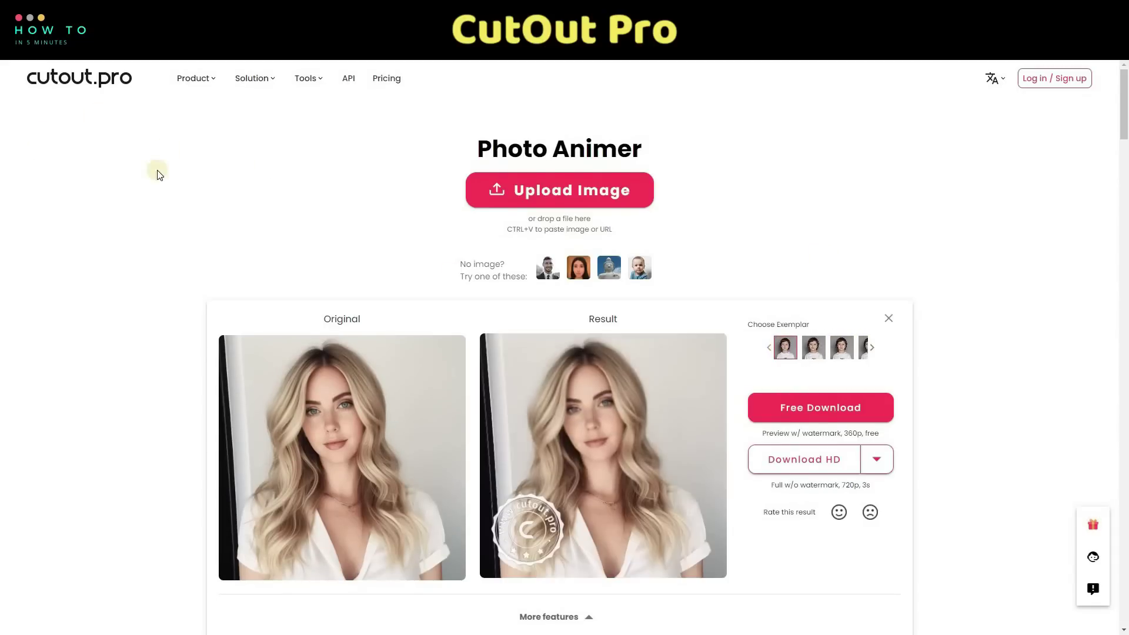
pyautogui.click(841, 347)
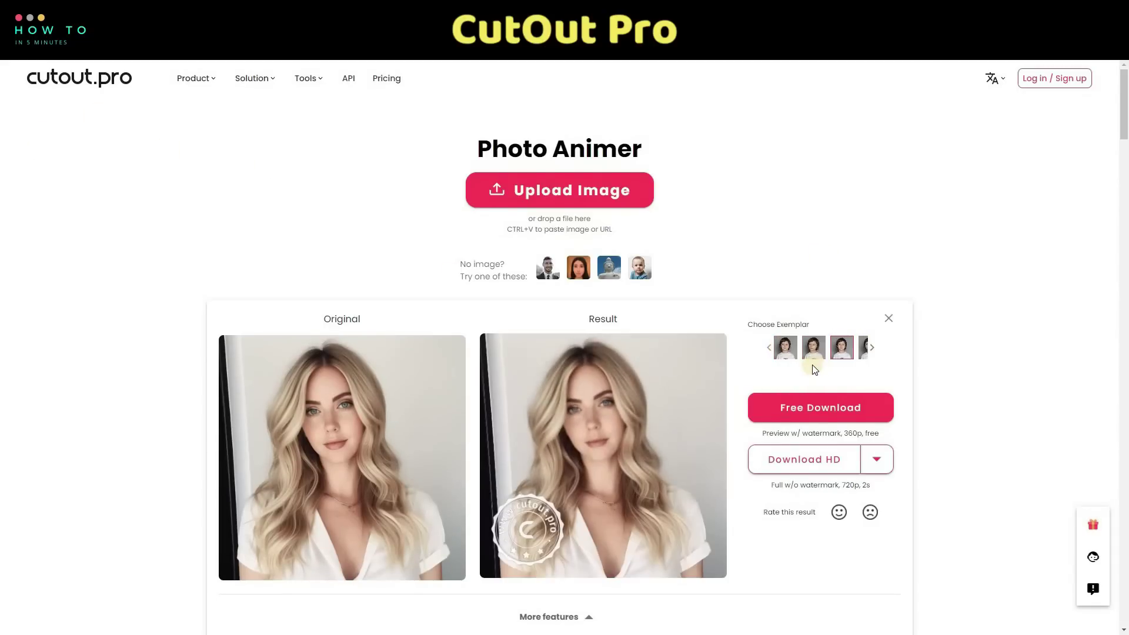
# Apply the first exemplar to the portrait and download the free watermarked animation
pyautogui.click(785, 347)
pyautogui.click(820, 408)
pyautogui.click(831, 223)
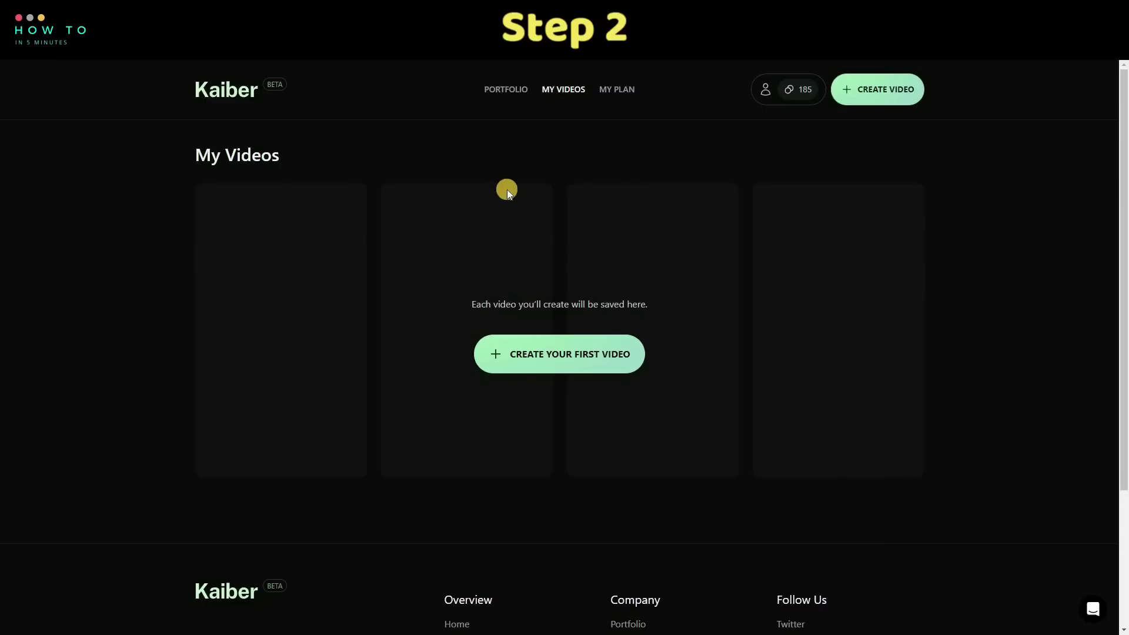
# In Kaiber, start the first video with the dark image from the _Animation folder as the initial image and continue to the prompt
pyautogui.click(562, 355)
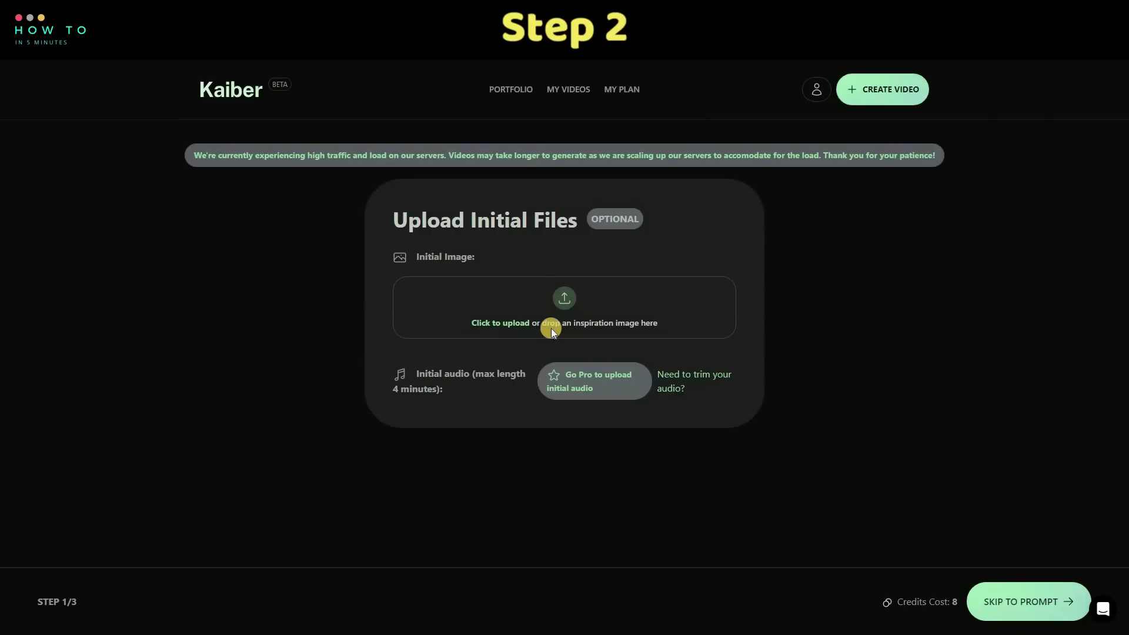
pyautogui.click(563, 300)
pyautogui.click(186, 192)
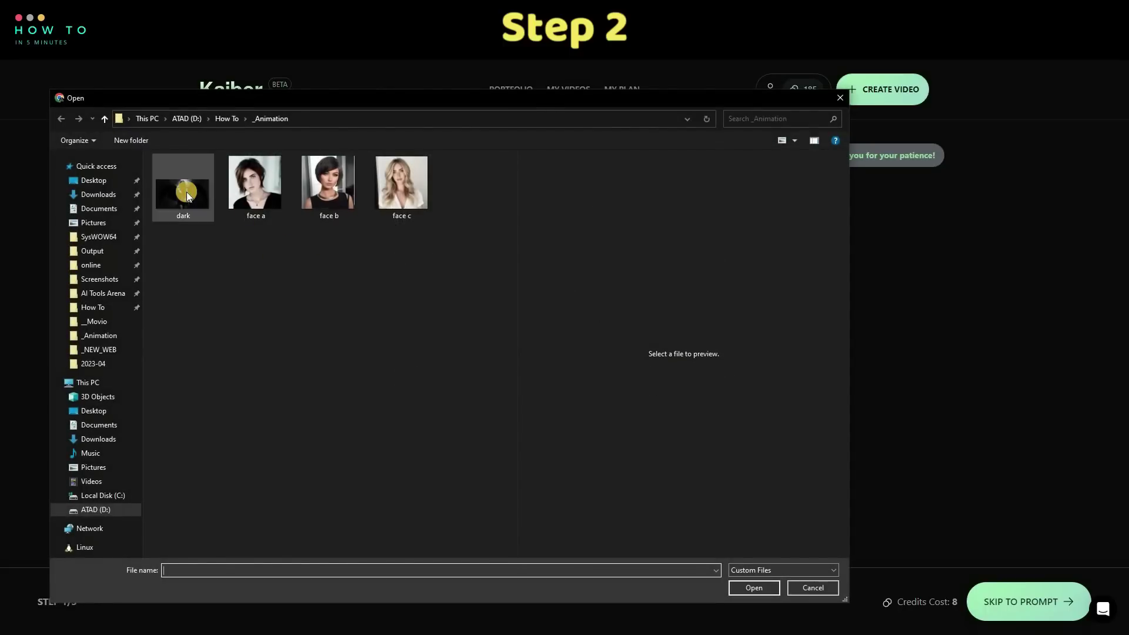
pyautogui.click(754, 588)
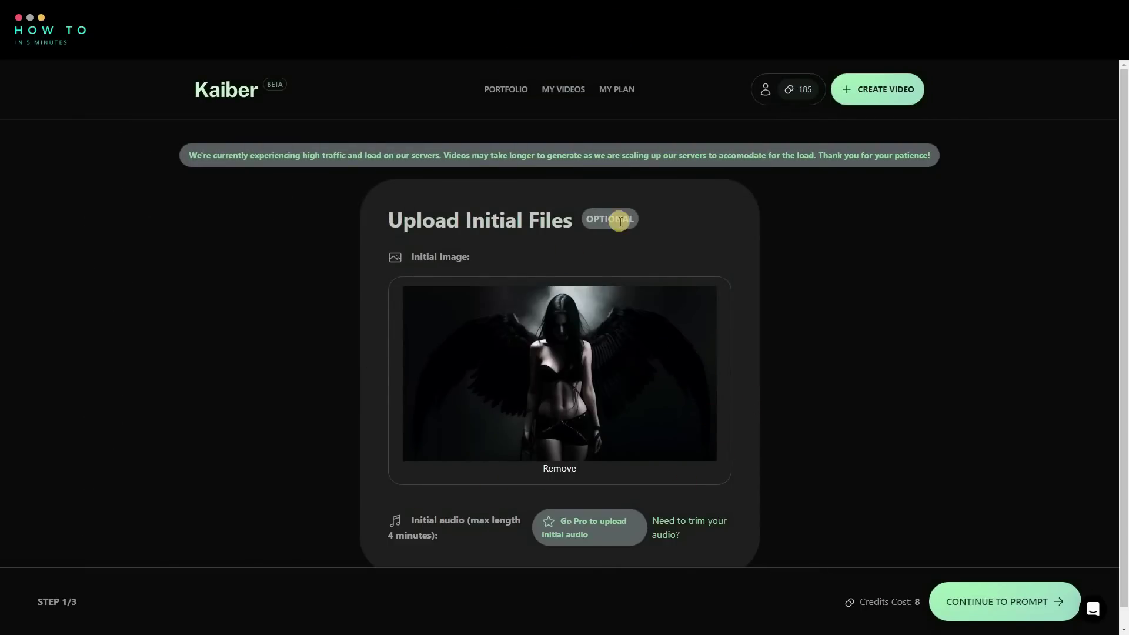
pyautogui.click(970, 609)
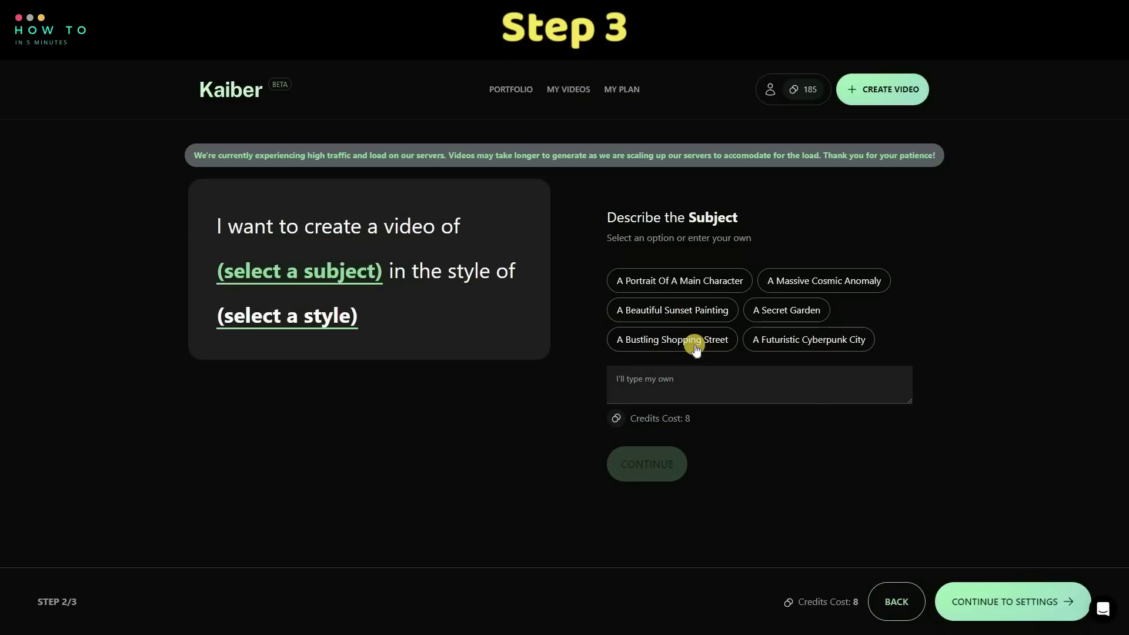
# Set the video's subject to A Portrait Of A Main Character and its style to Lost, continuing to the settings
pyautogui.click(680, 283)
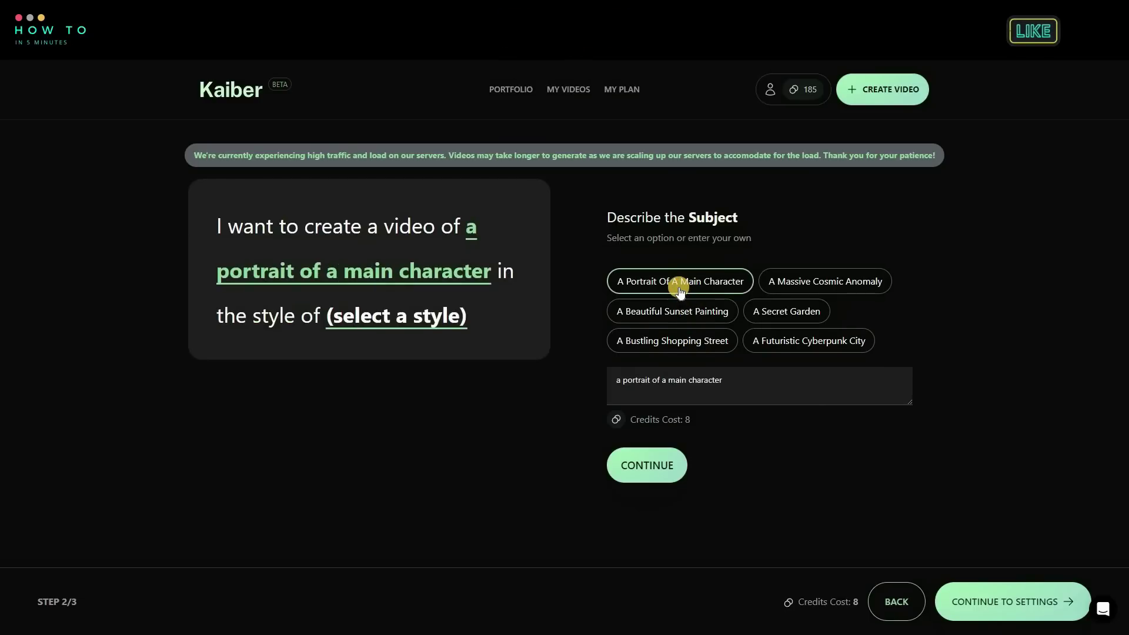
pyautogui.click(673, 463)
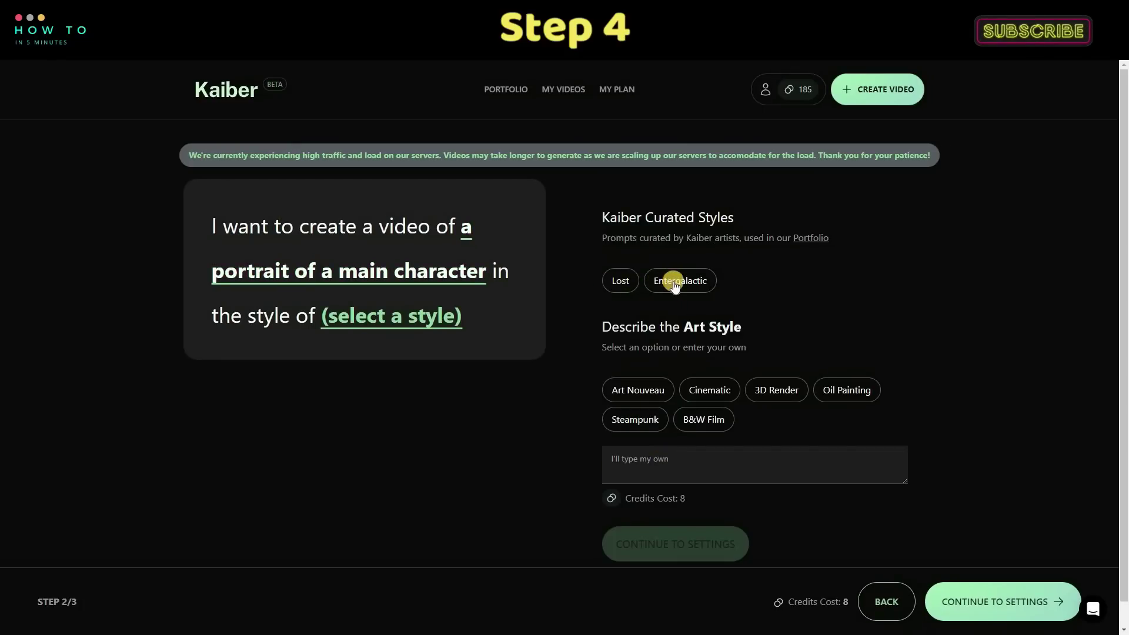
pyautogui.click(621, 280)
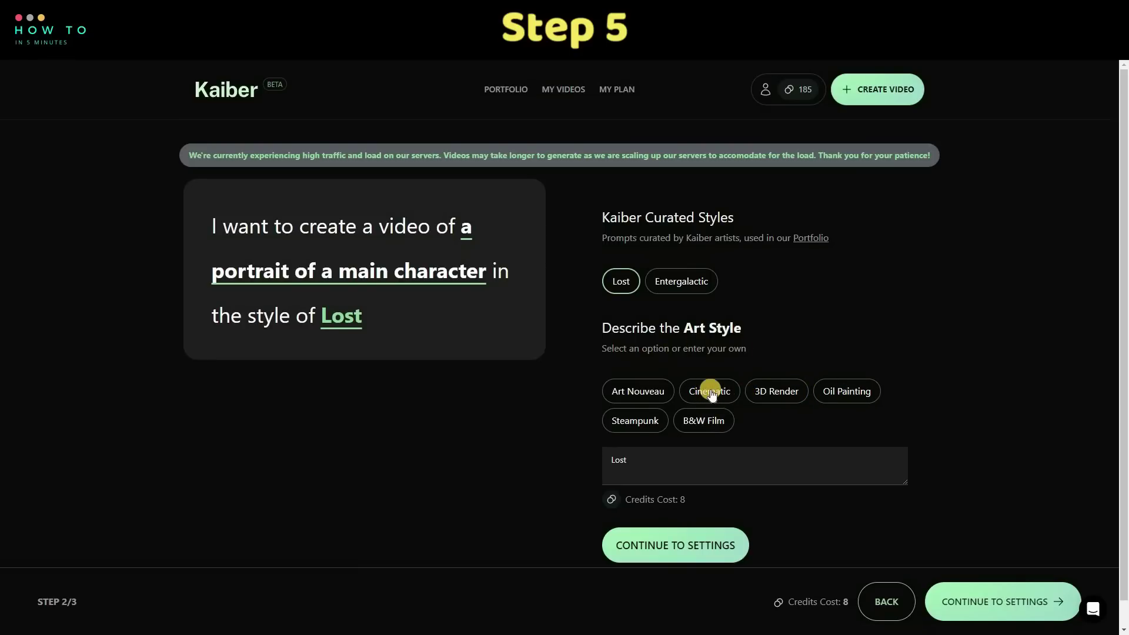
pyautogui.click(682, 545)
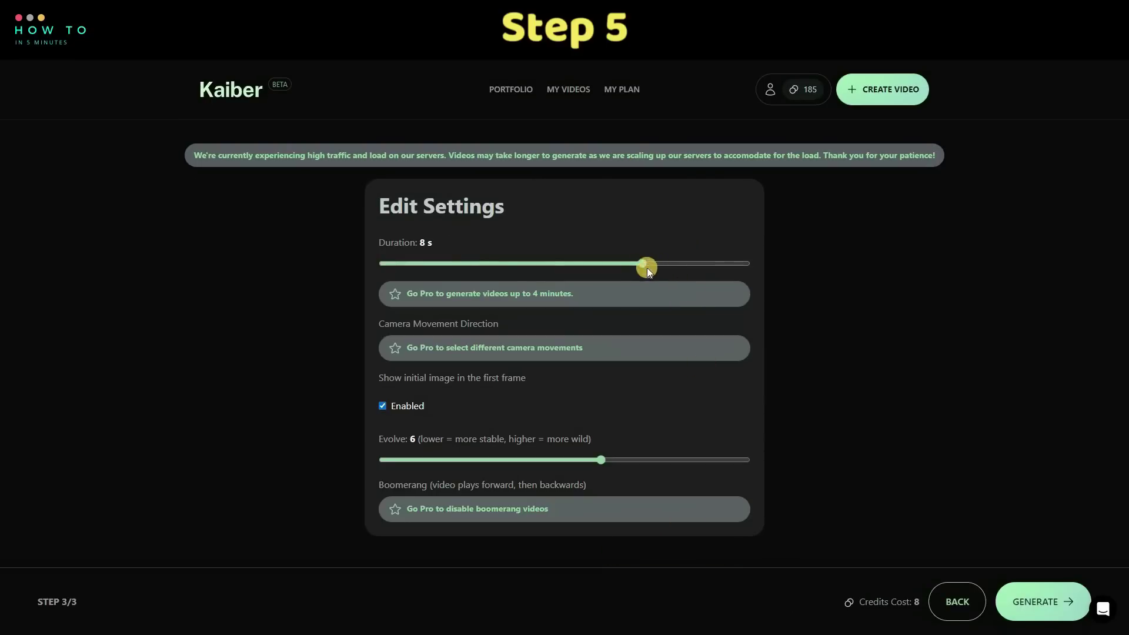
# Generate the Lost-style video with a 10 s duration and a lowered Evolve level, and download it
pyautogui.moveTo(644, 264); pyautogui.dragTo(769, 256)
pyautogui.moveTo(383, 267); pyautogui.dragTo(759, 257)
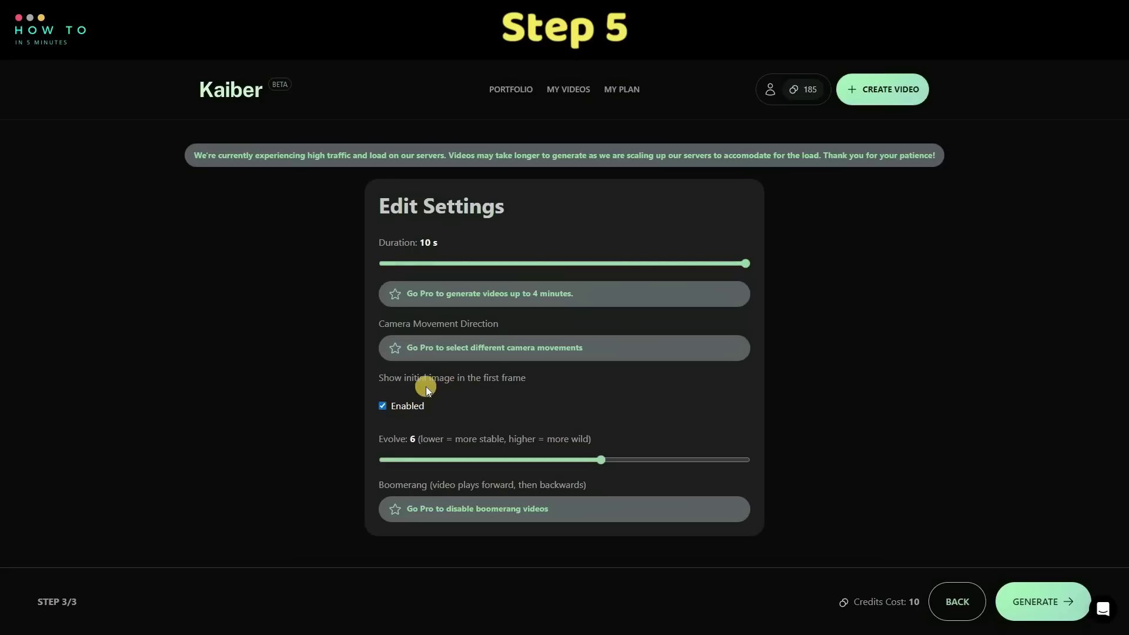
pyautogui.click(382, 406)
pyautogui.click(484, 460)
pyautogui.moveTo(485, 460); pyautogui.dragTo(372, 452)
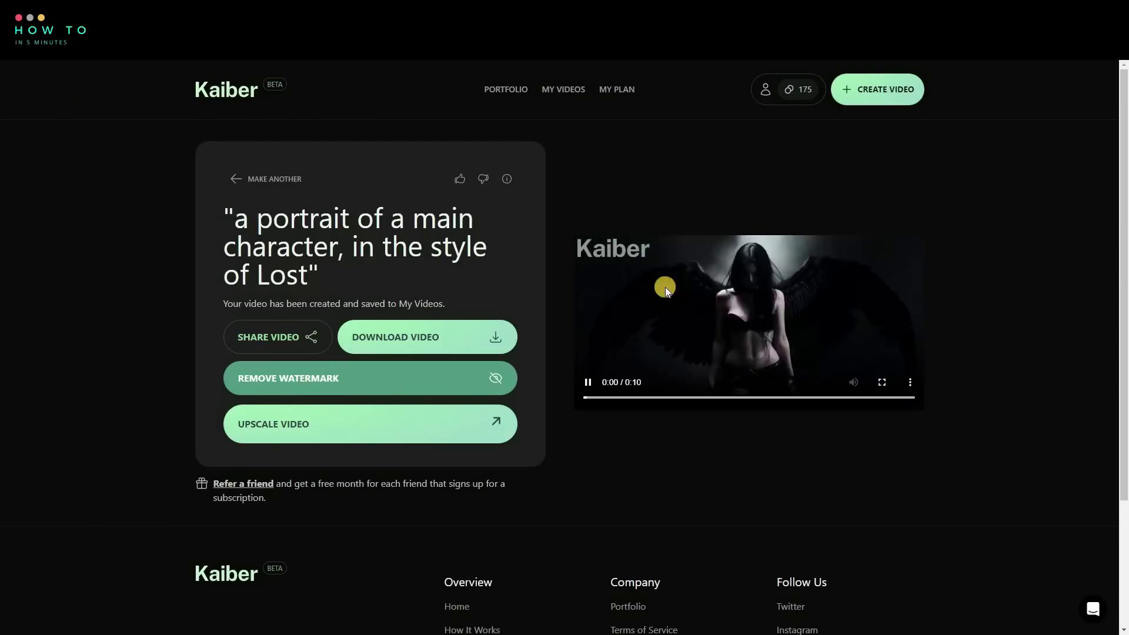
pyautogui.click(494, 336)
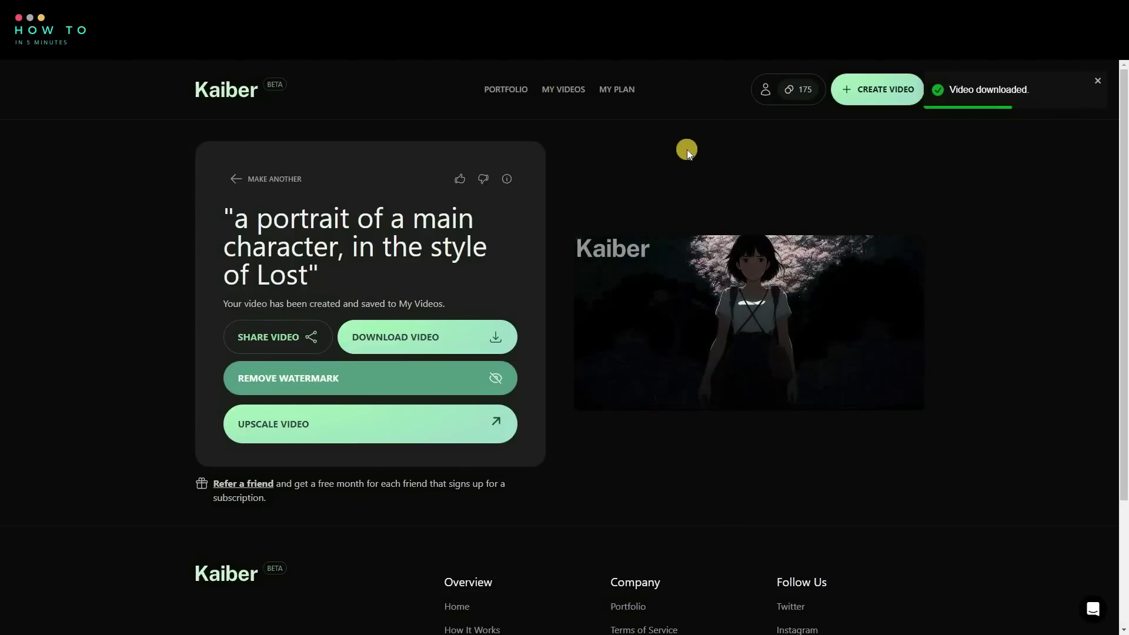
# Start a second video with the dark image as the initial image and continue to the prompt
pyautogui.click(851, 90)
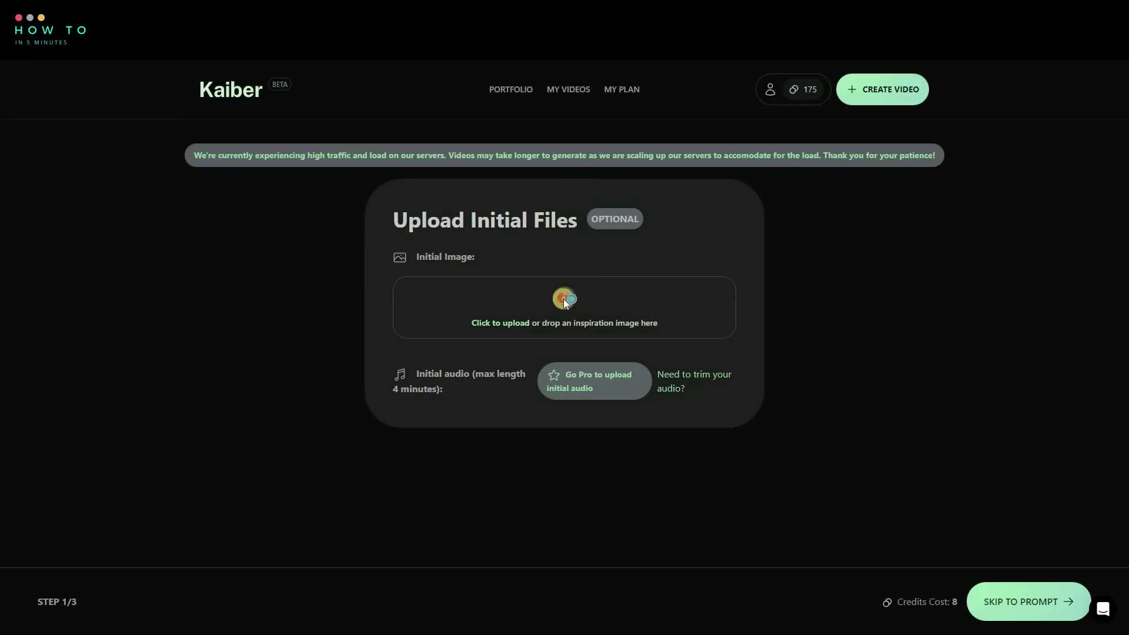
pyautogui.click(564, 297)
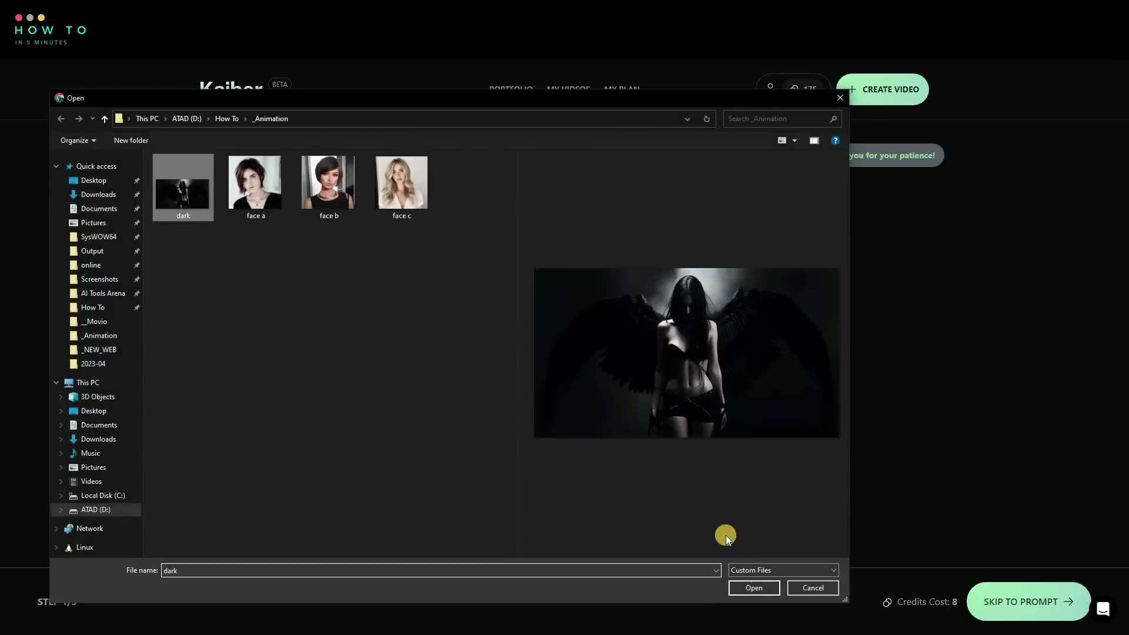
pyautogui.click(739, 585)
pyautogui.click(1006, 598)
# Set the subject to A Massive Cosmic Anomaly, select the Entergalactic style followed by Cinematic, and continue to the settings
pyautogui.click(861, 281)
pyautogui.click(648, 465)
pyautogui.click(651, 284)
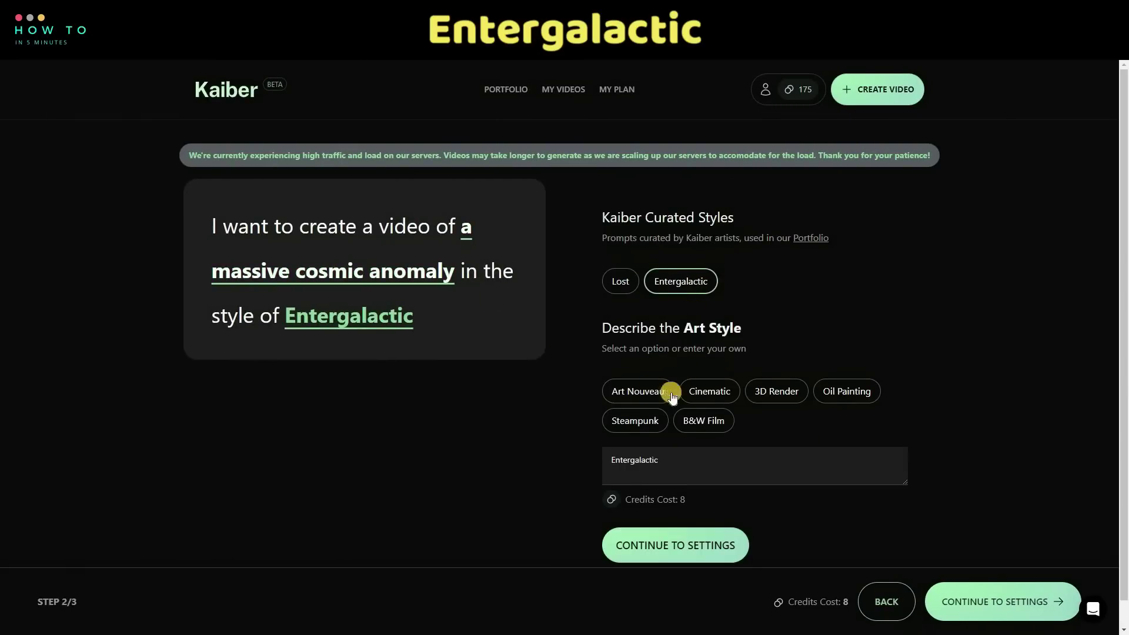
pyautogui.click(708, 391)
pyautogui.click(715, 546)
# Generate the cosmic anomaly video with a 10 s duration and Evolve at 5, and download it
pyautogui.moveTo(693, 310); pyautogui.dragTo(784, 312)
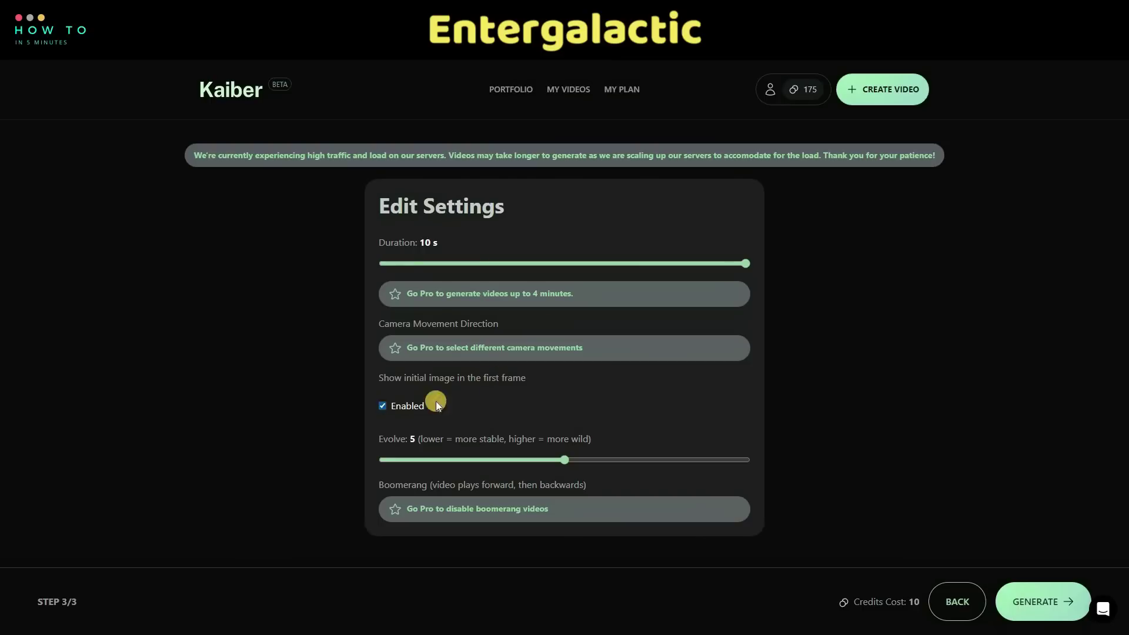
pyautogui.click(1042, 602)
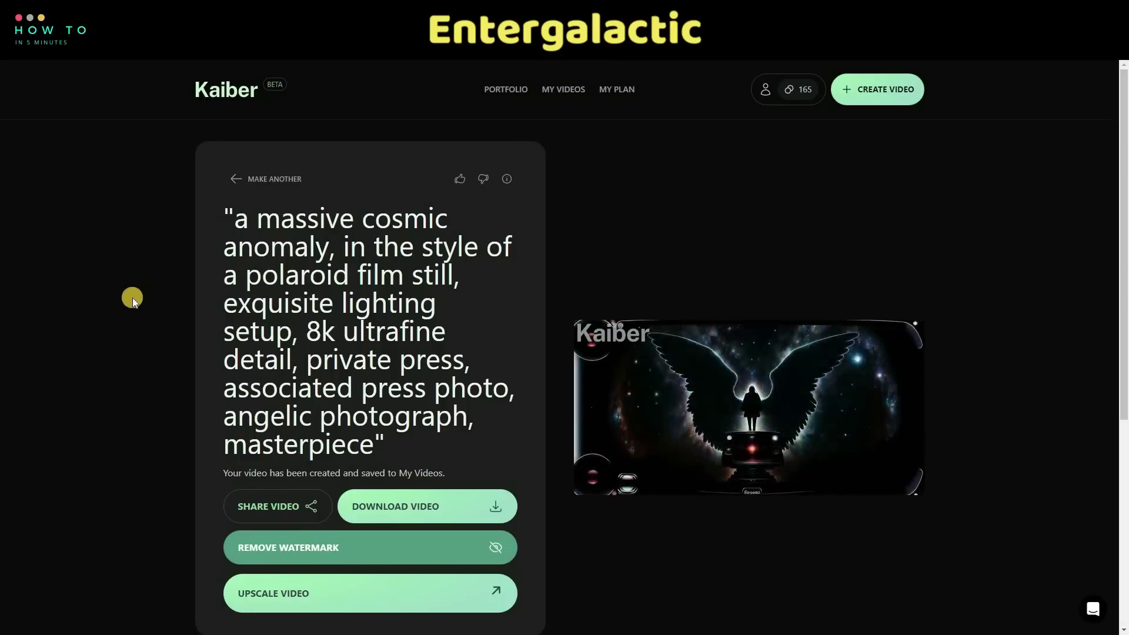
pyautogui.click(447, 506)
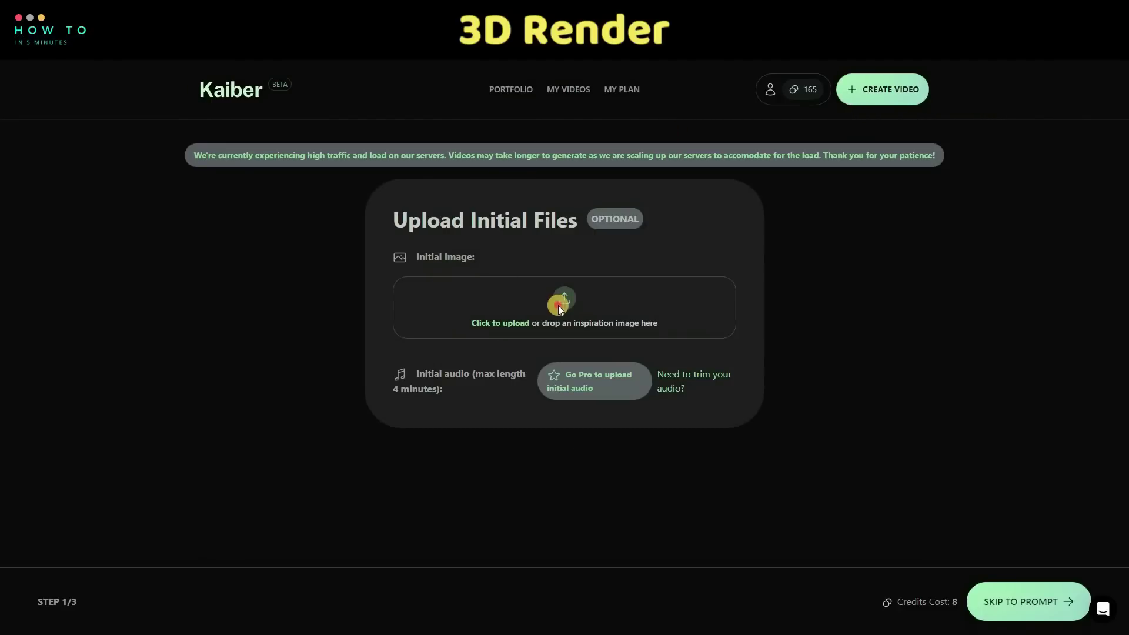
# Upload the dark image as the initial image of a third video and continue to the prompt
pyautogui.click(559, 307)
pyautogui.click(203, 194)
pyautogui.click(743, 582)
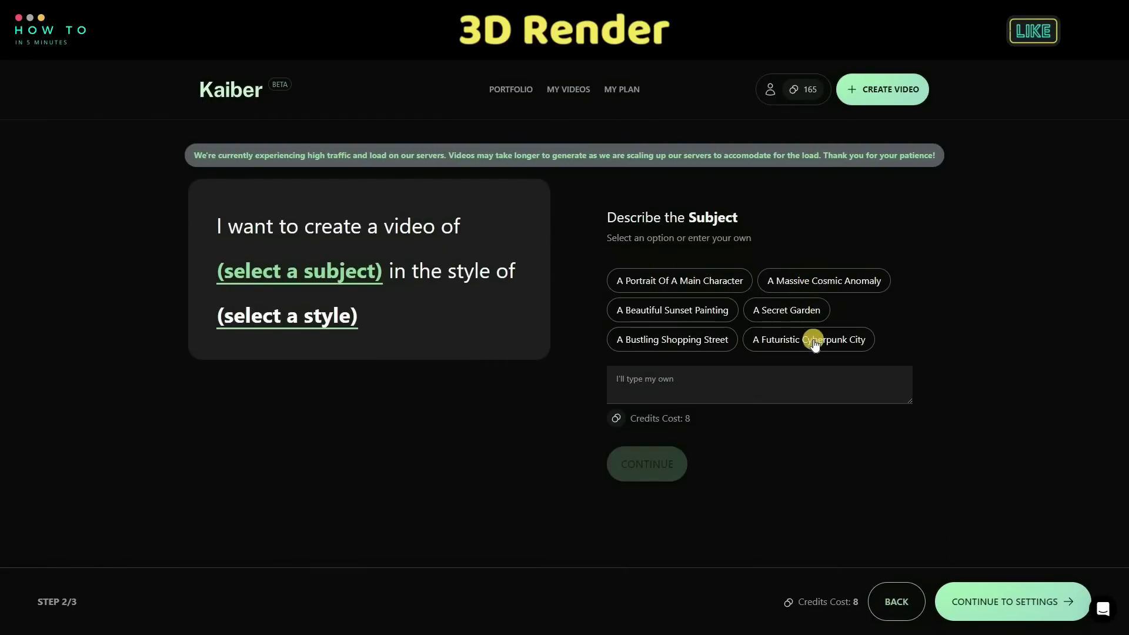
# Set the subject to A Secret Garden, select the Lost style followed by 3D Render, and continue to the settings
pyautogui.click(790, 311)
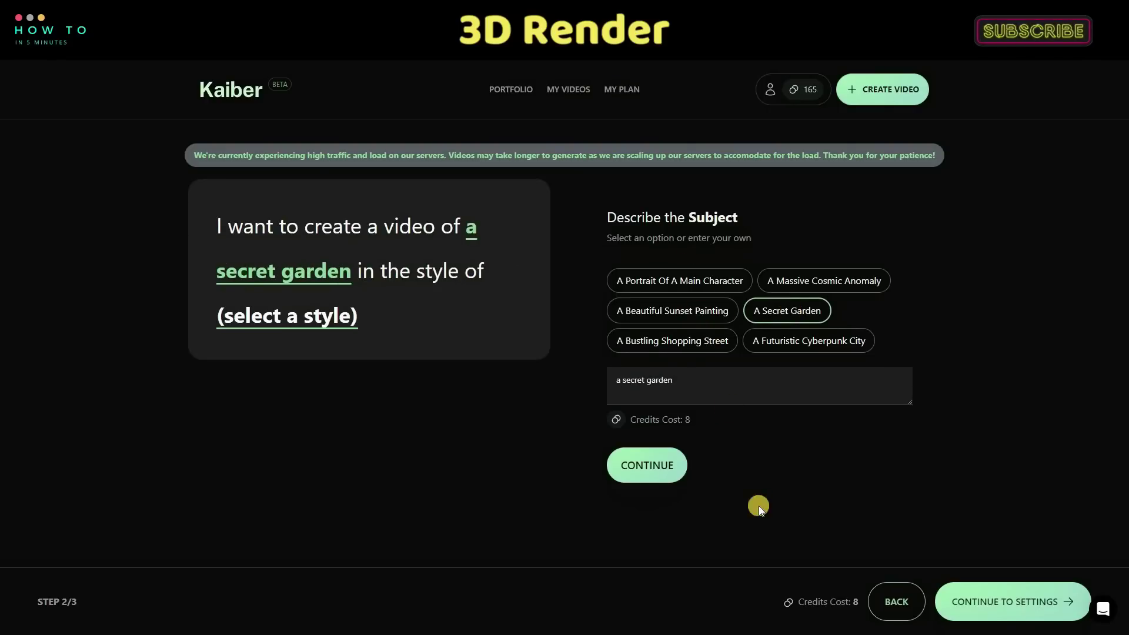
pyautogui.click(661, 463)
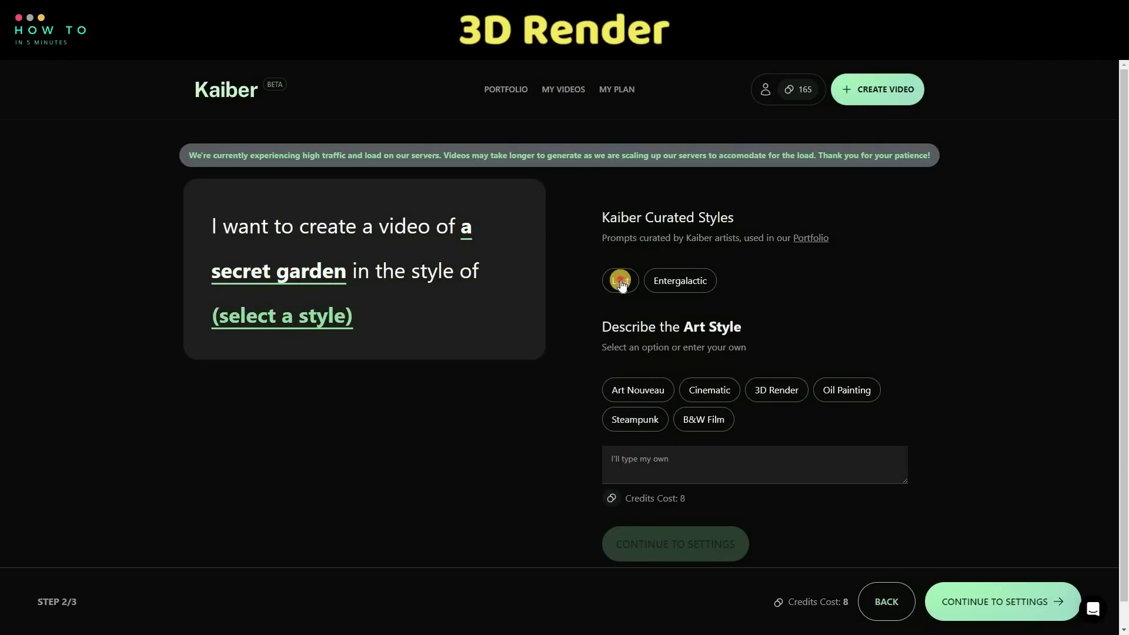
pyautogui.click(634, 293)
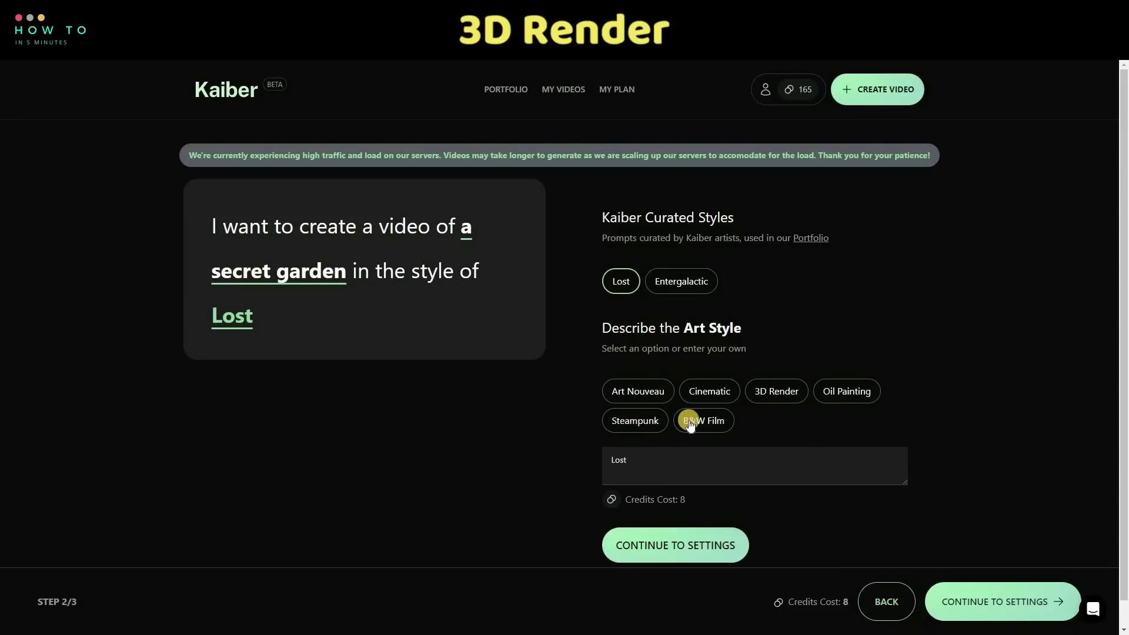
pyautogui.click(785, 395)
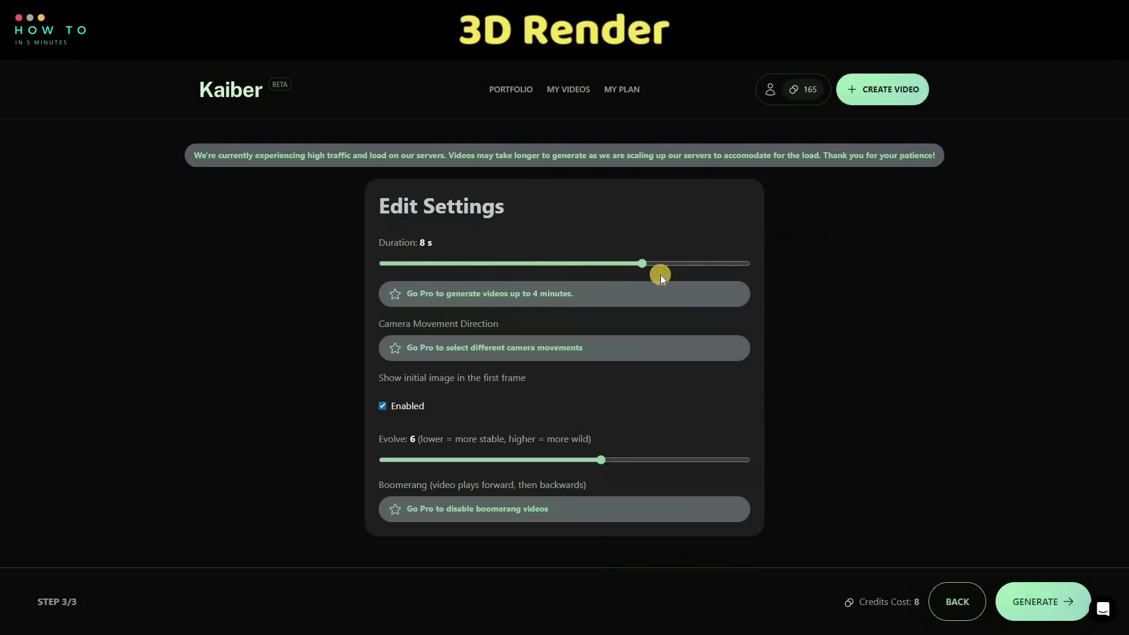
# Set the secret garden video's duration to 10 s and Evolve to 1, and generate it
pyautogui.moveTo(646, 265); pyautogui.dragTo(777, 263)
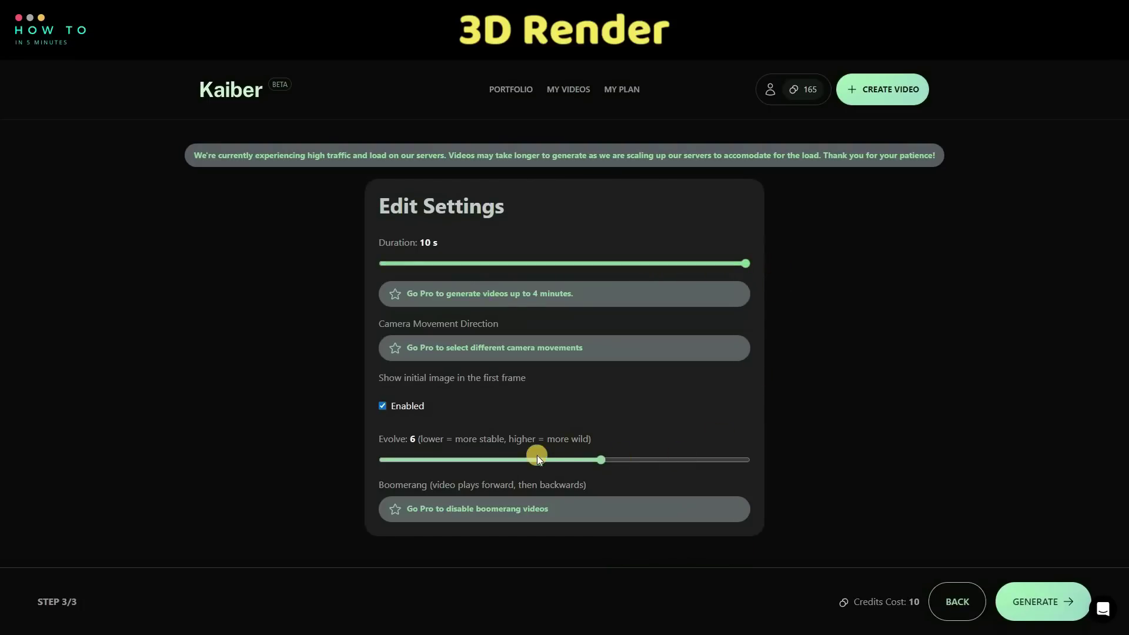
pyautogui.moveTo(503, 461); pyautogui.dragTo(378, 457)
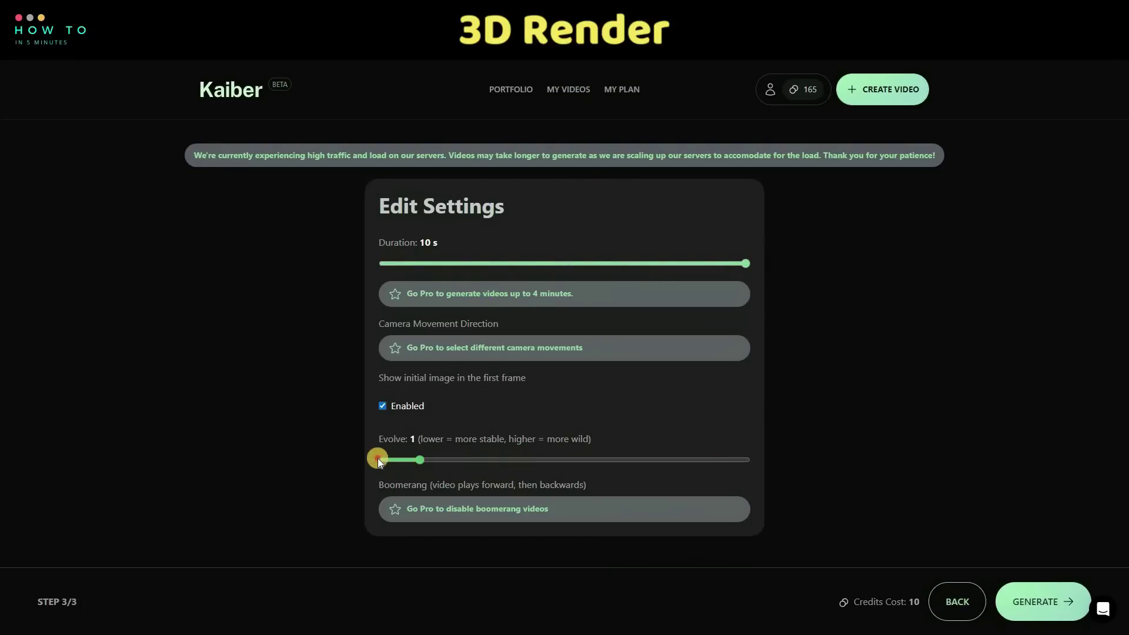
pyautogui.click(1028, 613)
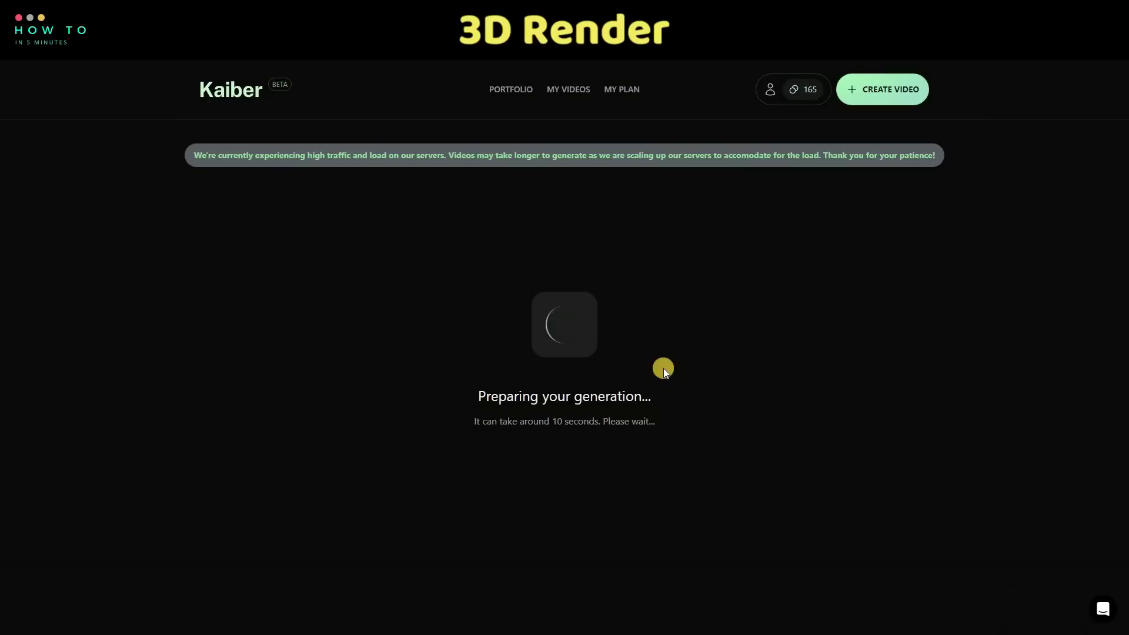